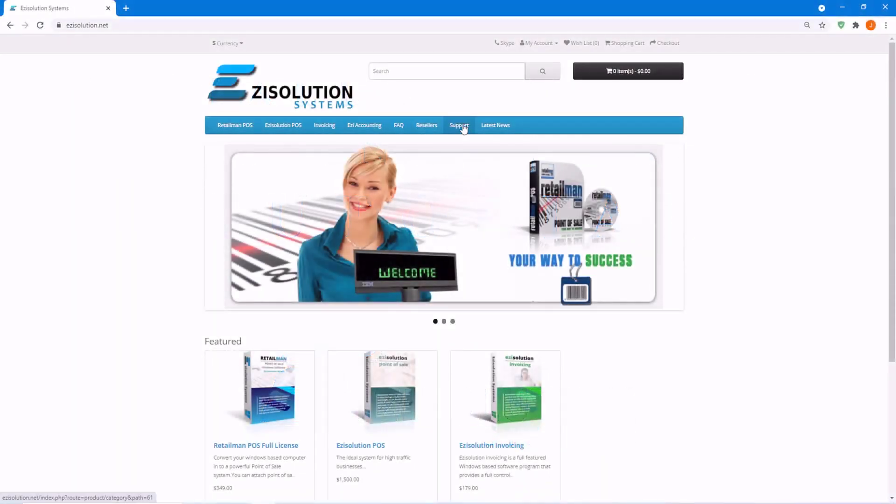
Download the Retailman POS 2.7.40 installer rm_2_7.exe from the Ezisolution Support page.
{"action": "left_click", "coordinate": [459, 126]}
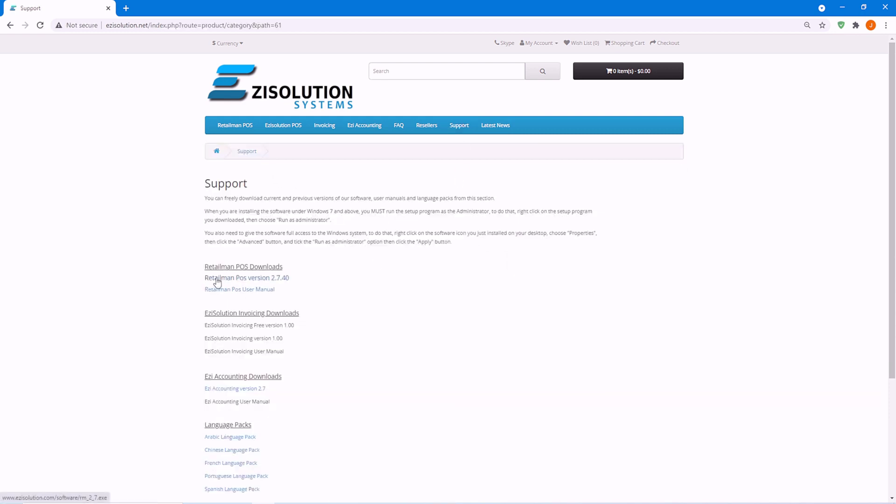
{"action": "left_click", "coordinate": [272, 283]}
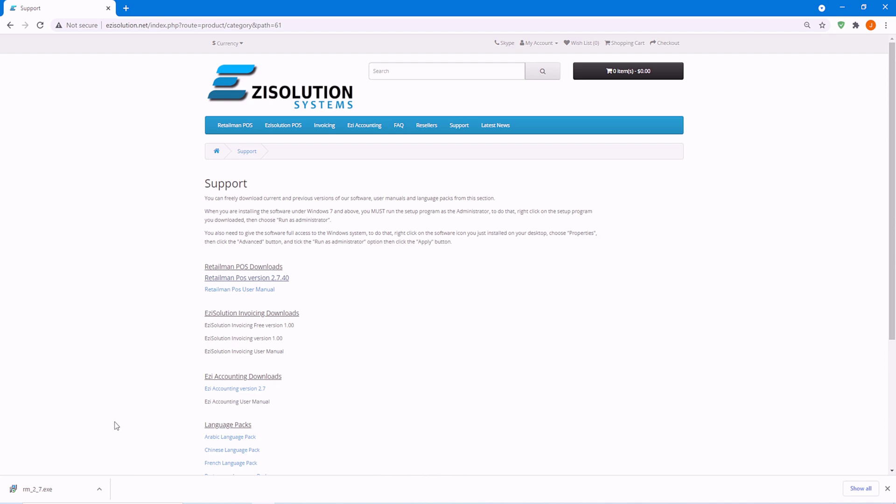
Reveal the downloaded rm_2_7.exe in the Downloads folder and bring up its context menu.
{"action": "right_click", "coordinate": [69, 493]}
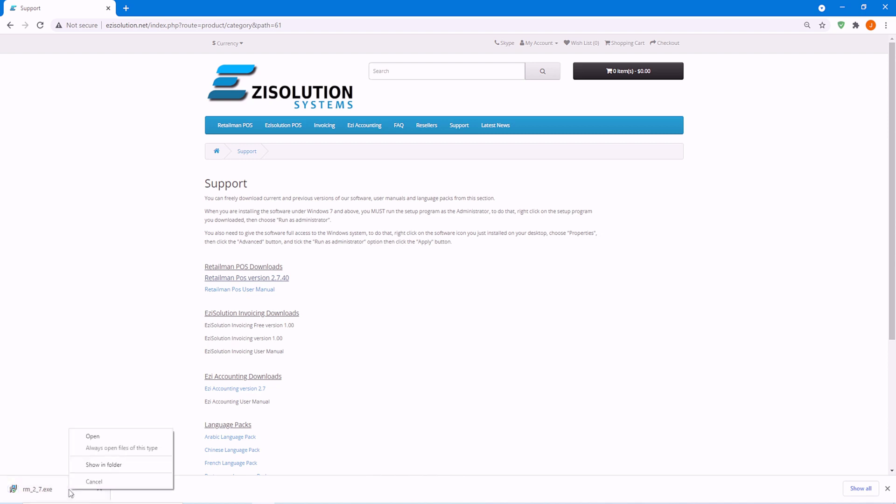
{"action": "left_click", "coordinate": [85, 465]}
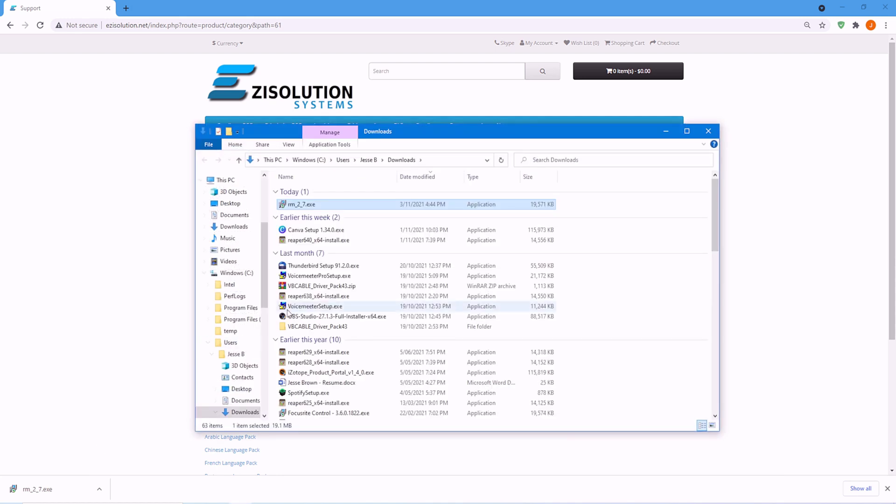
{"action": "right_click", "coordinate": [305, 208]}
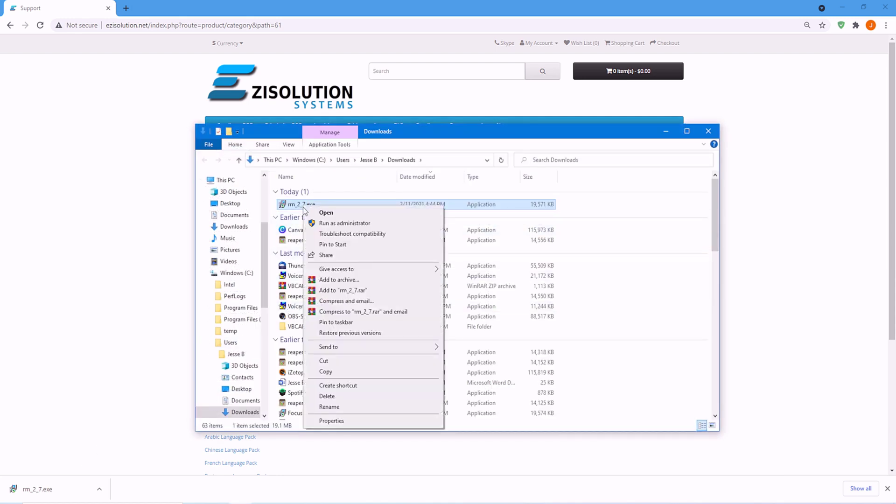
Run the installer as administrator and accept the license agreement and notes.
{"action": "left_click", "coordinate": [320, 224]}
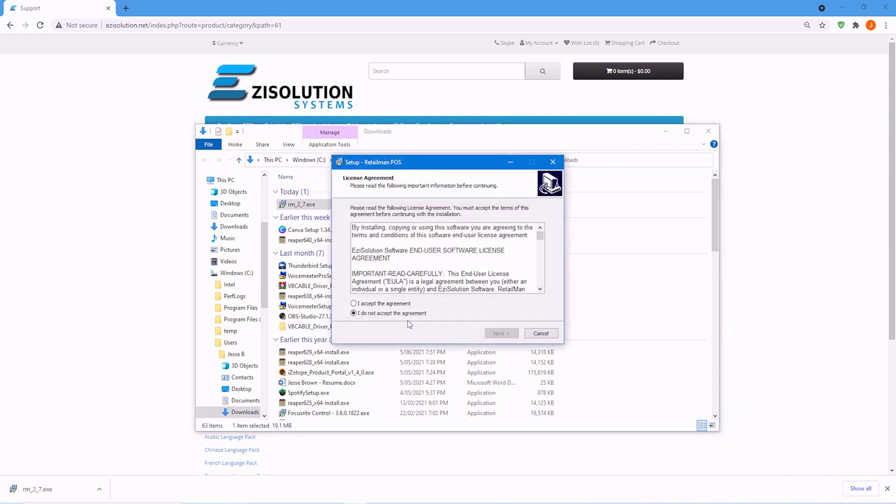
{"action": "left_click", "coordinate": [389, 304]}
{"action": "left_click", "coordinate": [494, 333]}
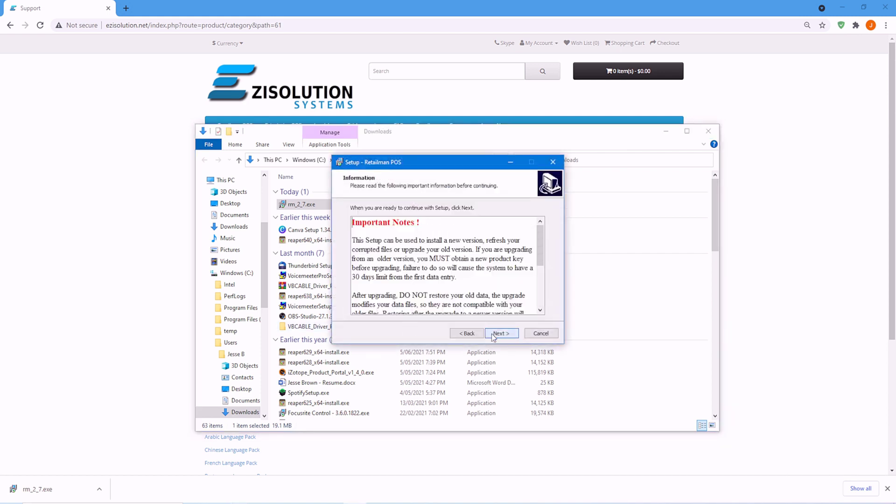
{"action": "left_click", "coordinate": [498, 335]}
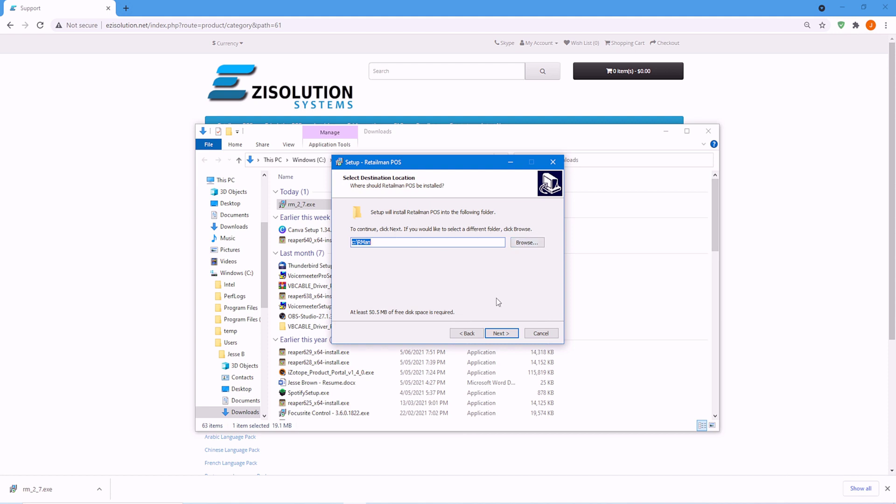
Install into the default c:\RMan folder with default Start Menu folder and both extra shortcuts.
{"action": "left_click", "coordinate": [502, 334]}
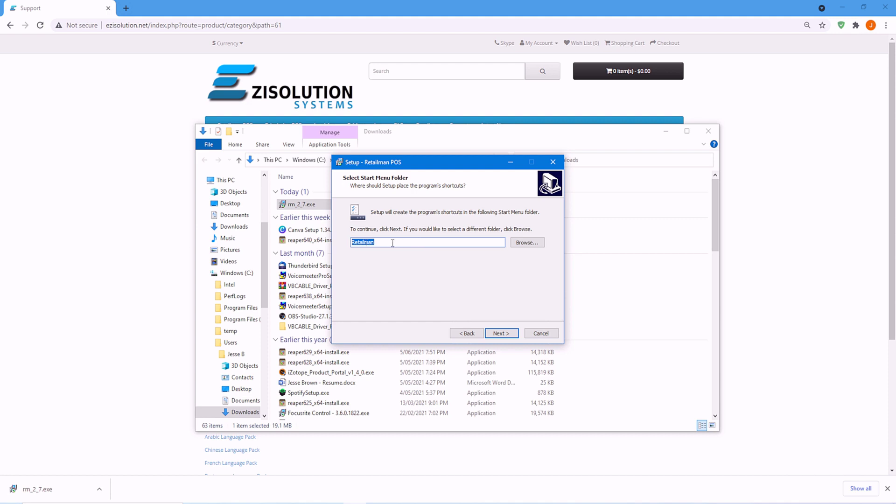
{"action": "left_click", "coordinate": [496, 334]}
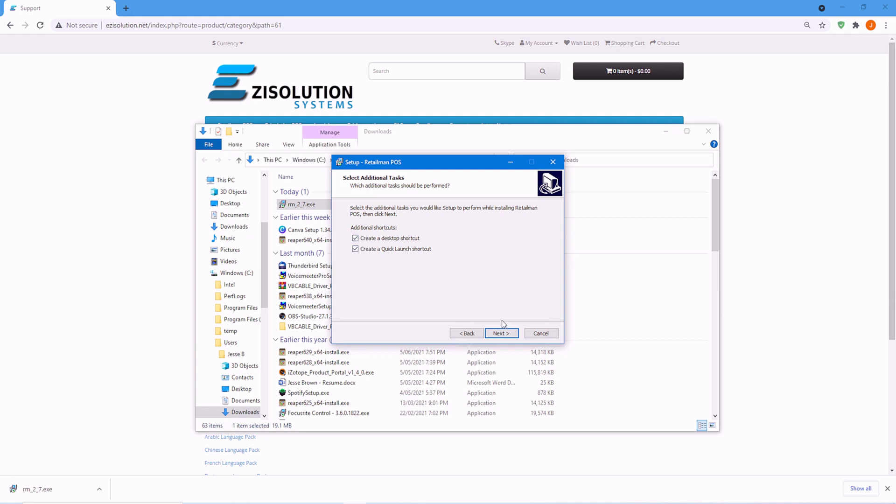
{"action": "left_click", "coordinate": [502, 335]}
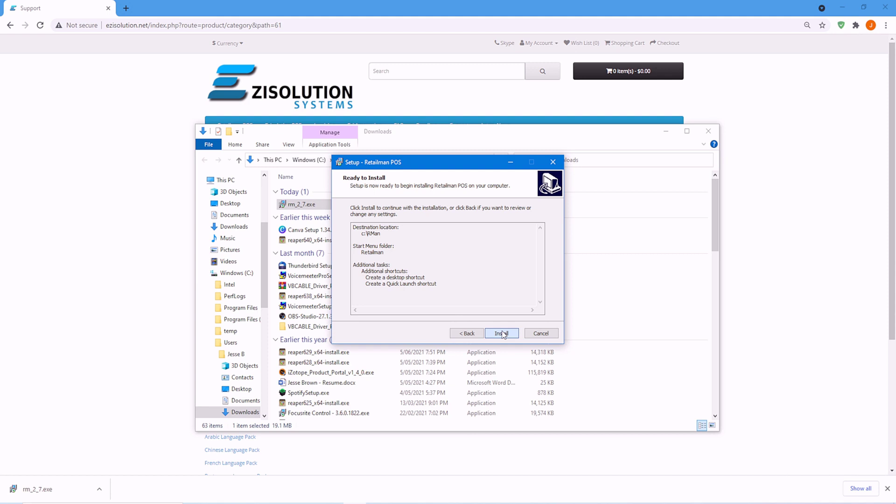
{"action": "left_click", "coordinate": [502, 334]}
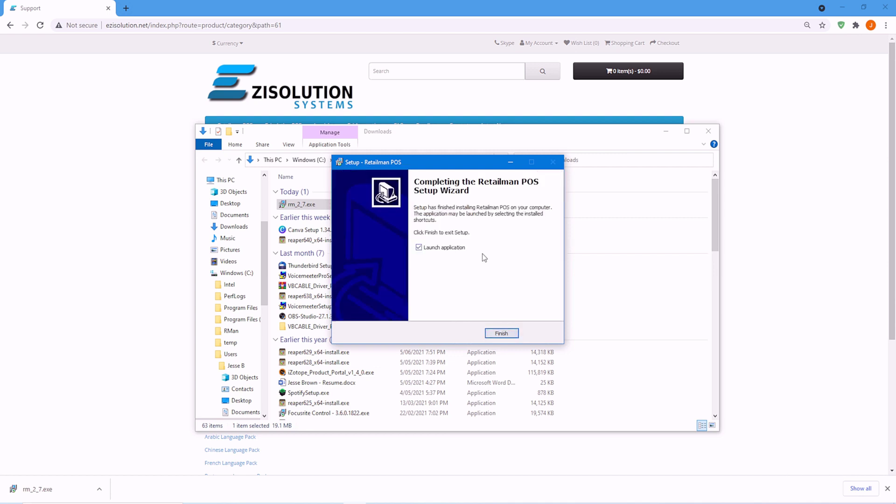
Finish setup, launch Retailman POS and confirm the file upgrade to version 2.7.40.
{"action": "left_click", "coordinate": [502, 335]}
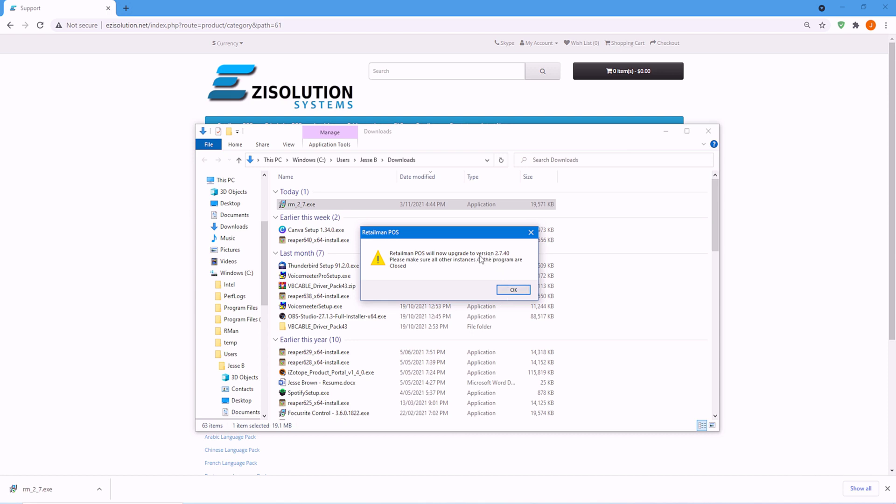
{"action": "left_click", "coordinate": [513, 290]}
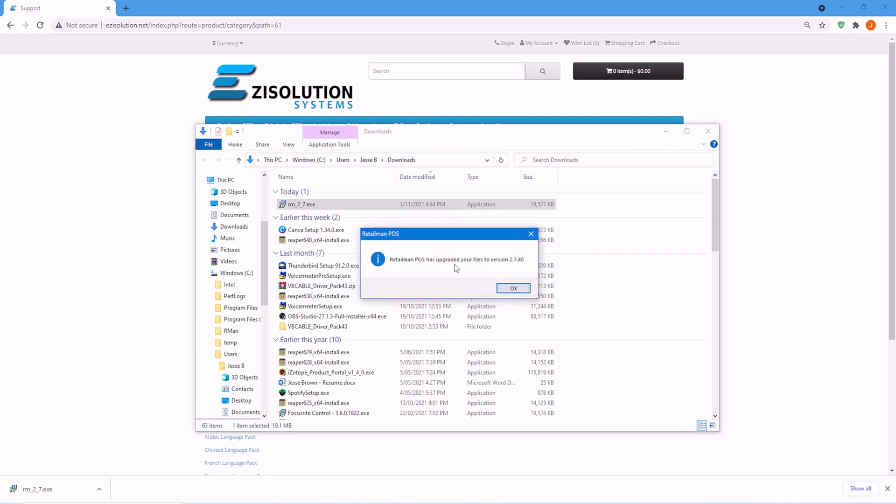
{"action": "left_click", "coordinate": [518, 293]}
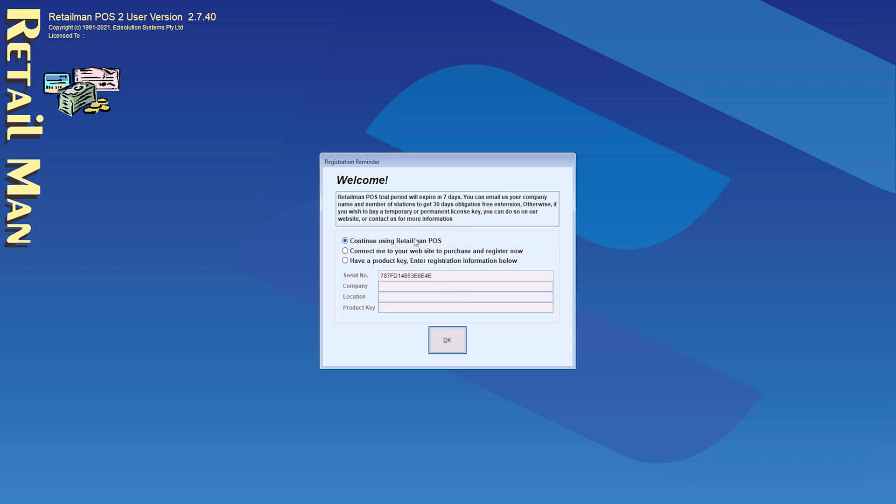
Continue the trial and save company details: business name Retail Man POS, location AU.
{"action": "left_click", "coordinate": [447, 344]}
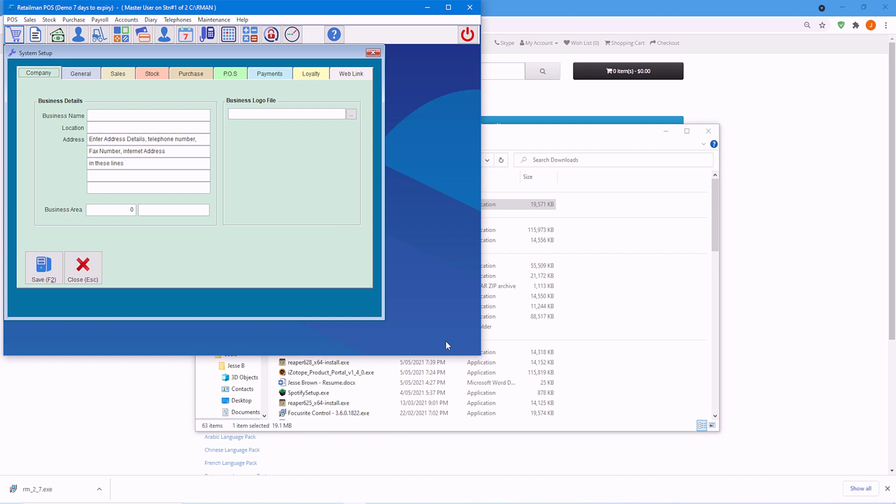
{"action": "left_click", "coordinate": [122, 116]}
{"action": "type", "text": "Retail"}
{"action": "type", "text": " Man POS"}
{"action": "type", "text": "AU"}
{"action": "left_click", "coordinate": [42, 272]}
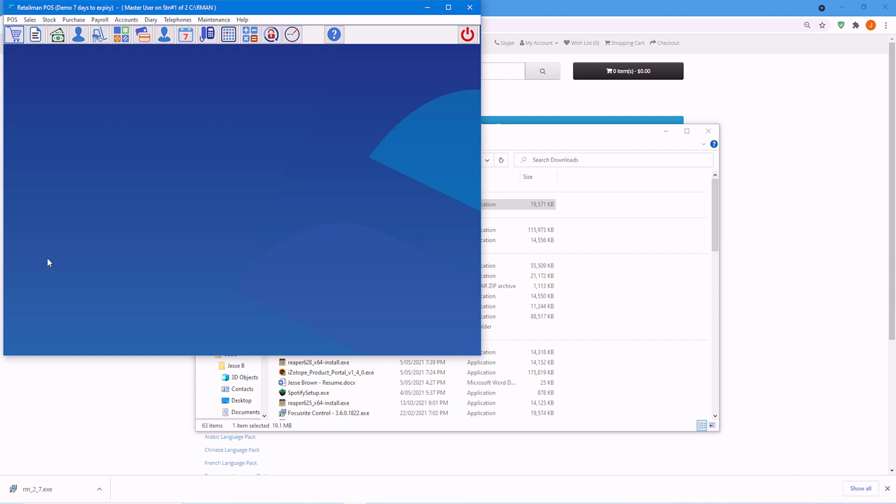
Bring up the Users File list via Maintenance > Users Settings.
{"action": "left_click", "coordinate": [217, 21]}
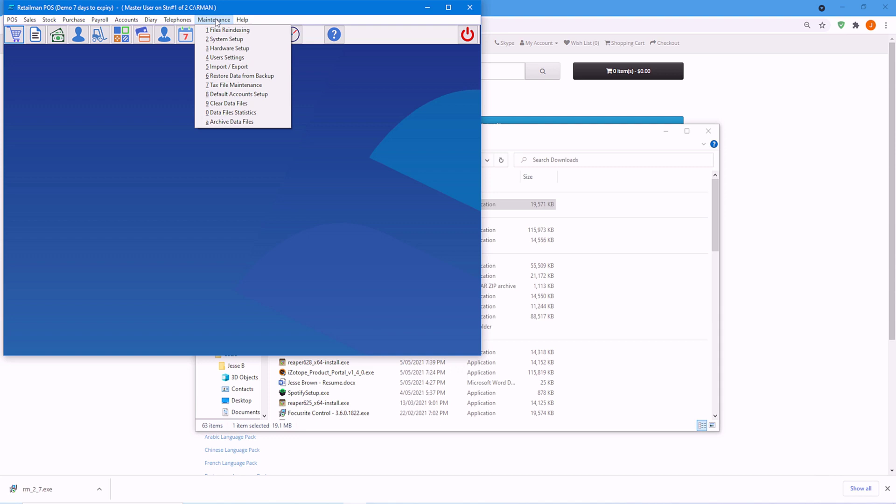
{"action": "left_click", "coordinate": [216, 59]}
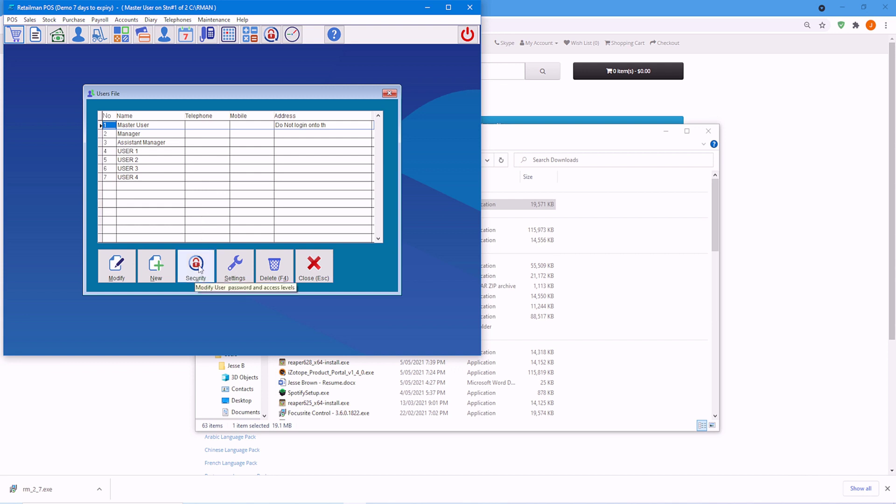
Enter the Master User security settings and review the Sales, Stock, Purchase, Accounts and Diary access levels.
{"action": "left_click", "coordinate": [198, 269]}
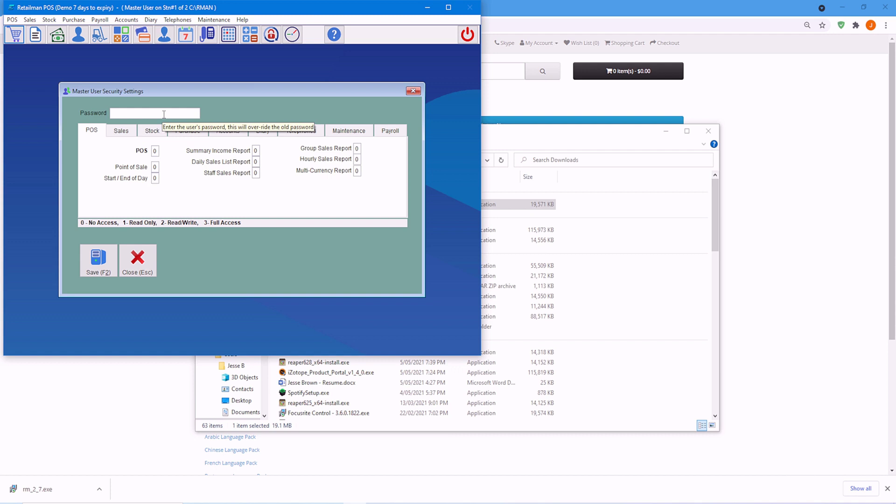
{"action": "type", "text": "1"}
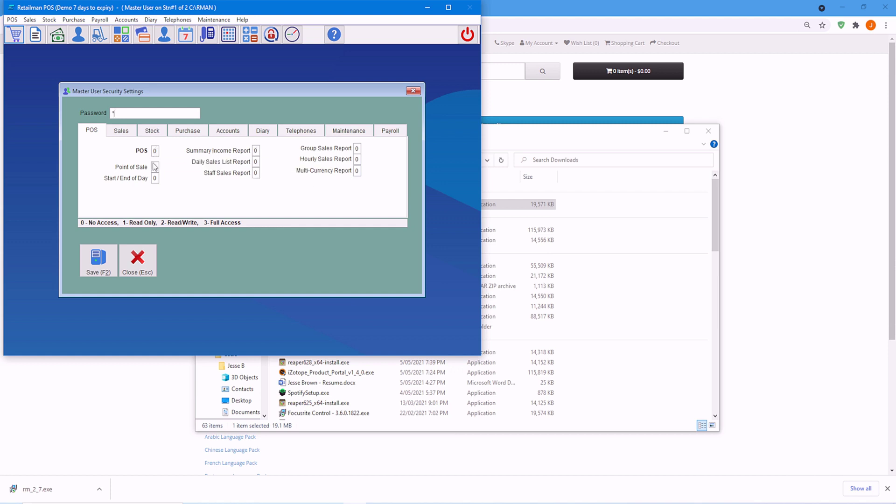
{"action": "left_click", "coordinate": [121, 133]}
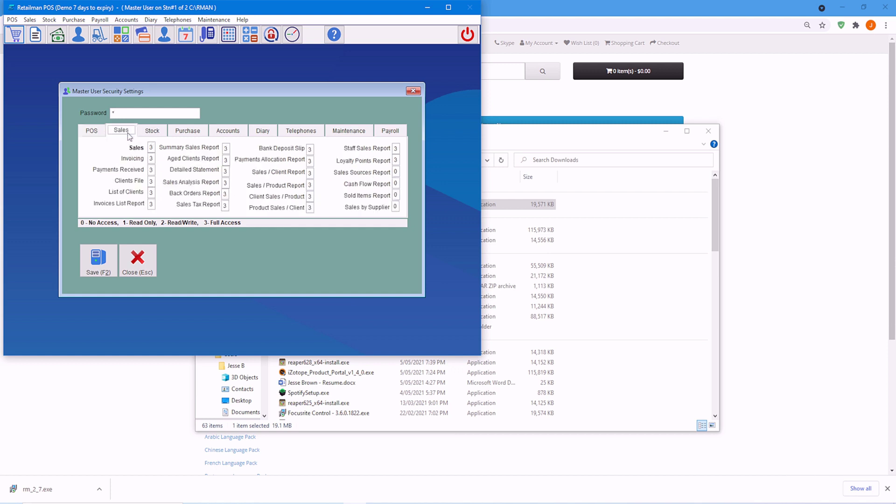
{"action": "left_click", "coordinate": [151, 135]}
{"action": "left_click", "coordinate": [185, 132]}
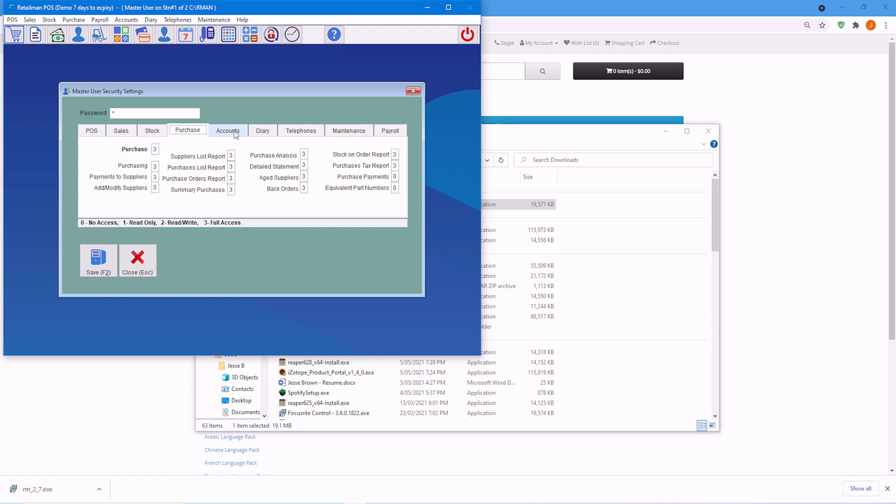
{"action": "left_click", "coordinate": [231, 132]}
{"action": "left_click", "coordinate": [262, 132]}
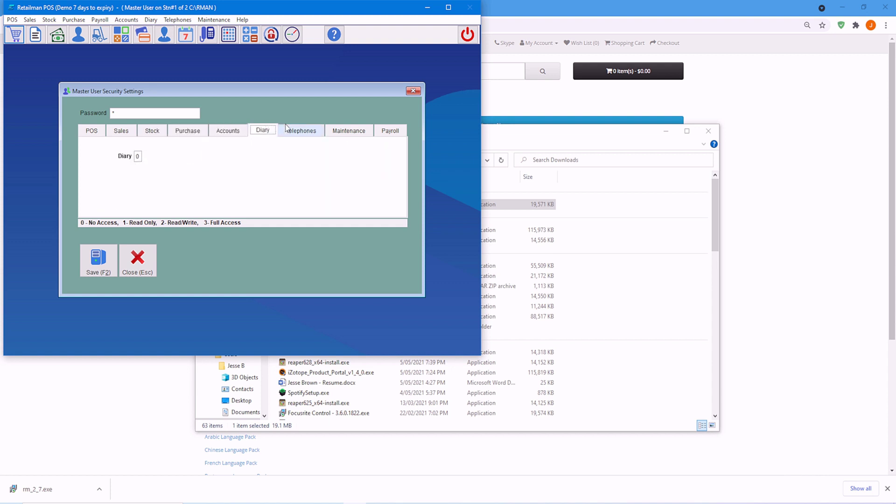
Review the Telephones, Maintenance and POS access levels and save the Master User security settings.
{"action": "left_click", "coordinate": [296, 131]}
{"action": "left_click", "coordinate": [349, 132]}
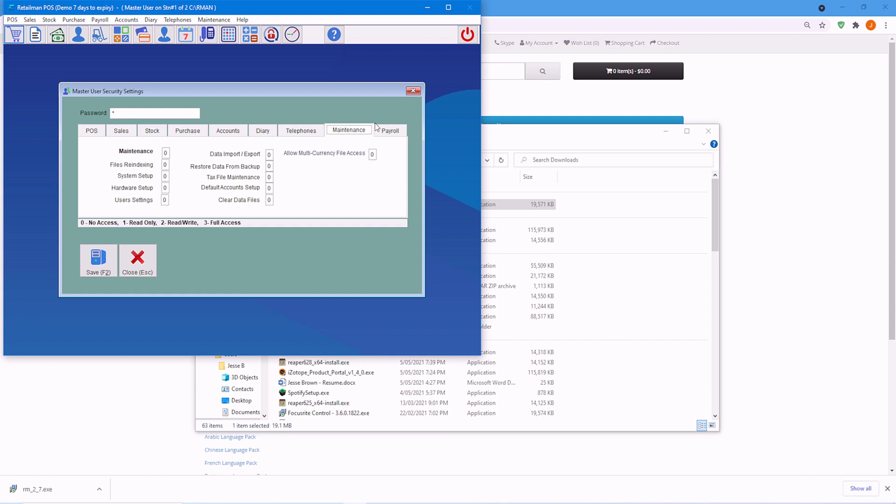
{"action": "left_click", "coordinate": [392, 133]}
{"action": "left_click", "coordinate": [95, 132]}
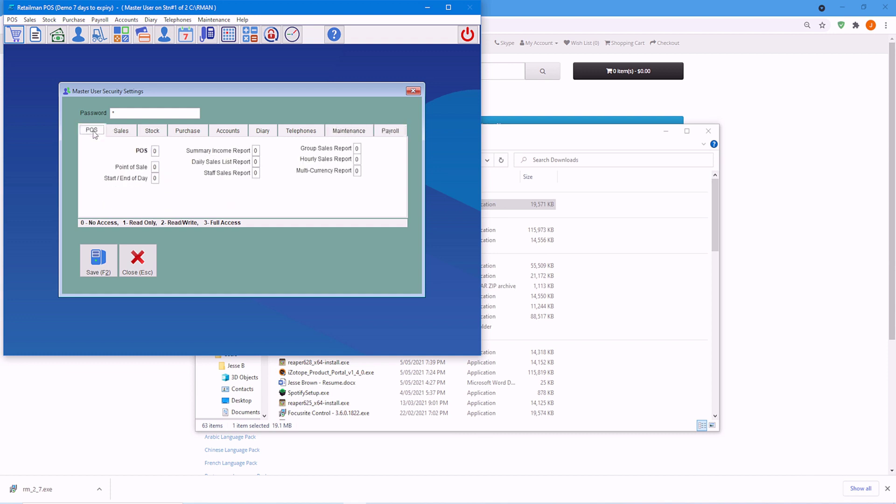
{"action": "left_click", "coordinate": [123, 131]}
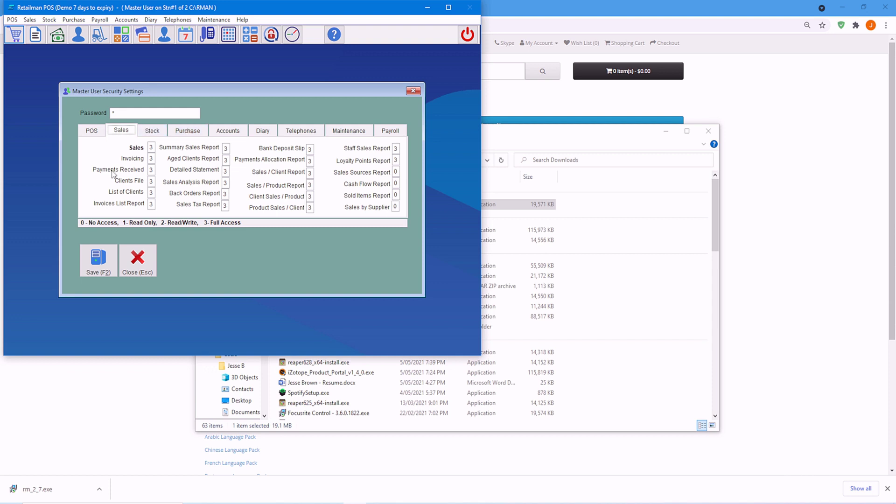
{"action": "left_click", "coordinate": [98, 261]}
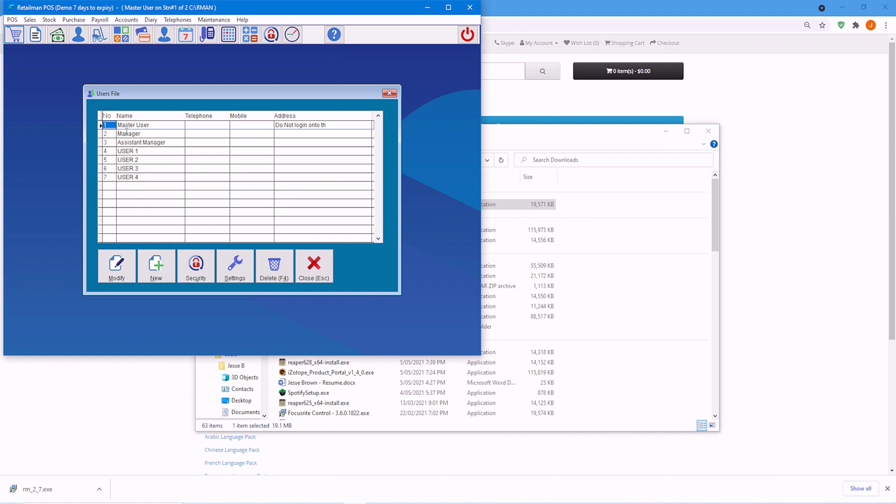
Enter the Manager's security settings with a password and review Sales, Stock and Purchase access.
{"action": "left_click", "coordinate": [126, 132]}
{"action": "left_click", "coordinate": [197, 260]}
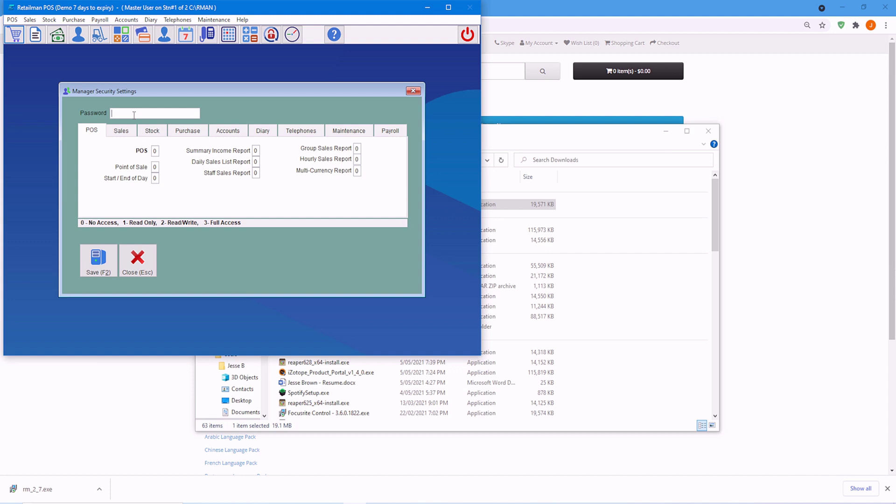
{"action": "type", "text": "1"}
{"action": "left_click", "coordinate": [123, 136]}
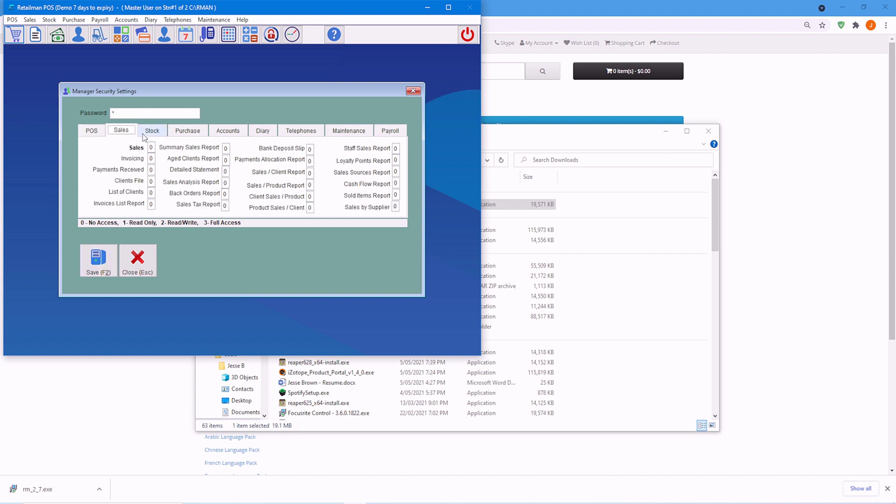
{"action": "left_click", "coordinate": [151, 131]}
{"action": "left_click", "coordinate": [187, 131]}
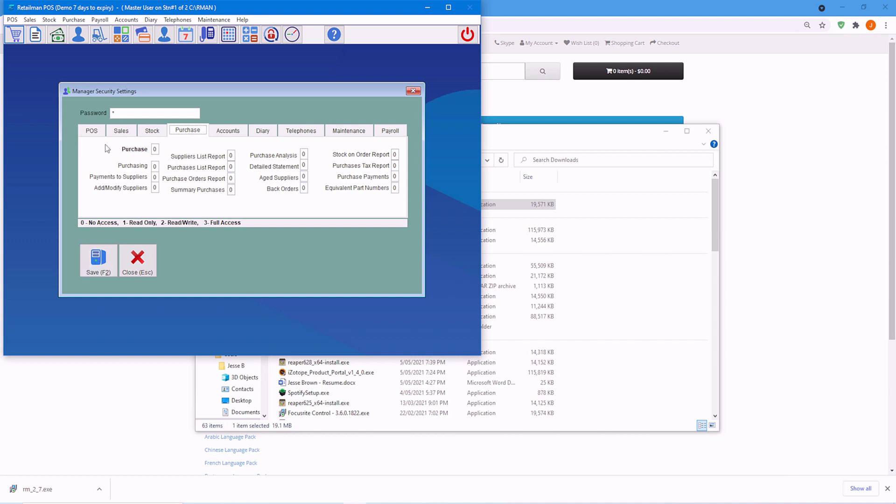
Review the POS, Accounts and Diary access levels and save the Manager security settings.
{"action": "left_click", "coordinate": [92, 131]}
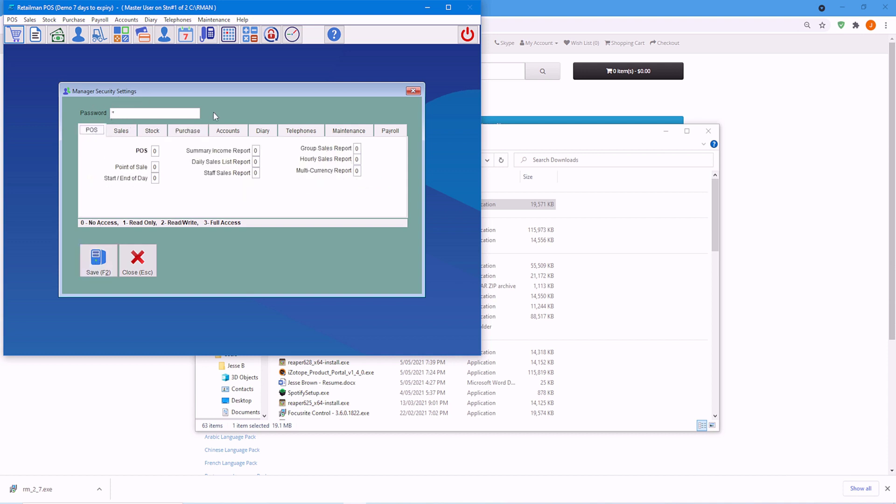
{"action": "left_click", "coordinate": [228, 131]}
{"action": "left_click", "coordinate": [263, 131]}
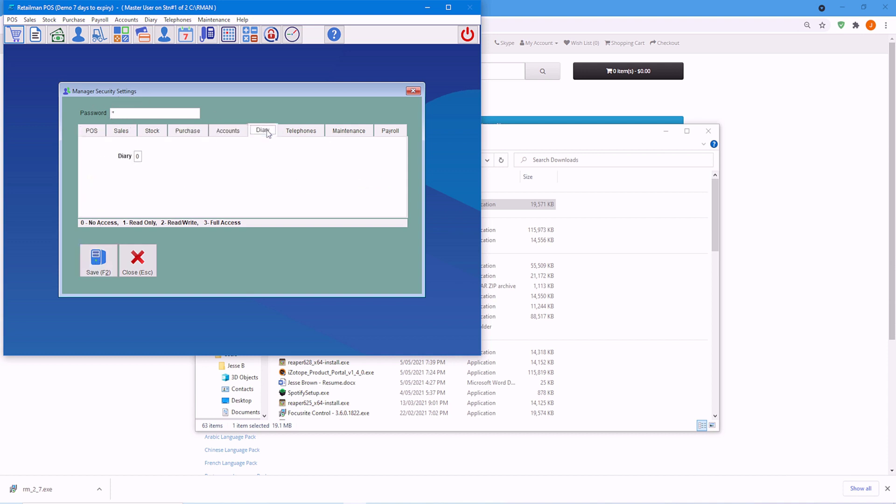
{"action": "left_click", "coordinate": [92, 131]}
{"action": "left_click", "coordinate": [97, 265]}
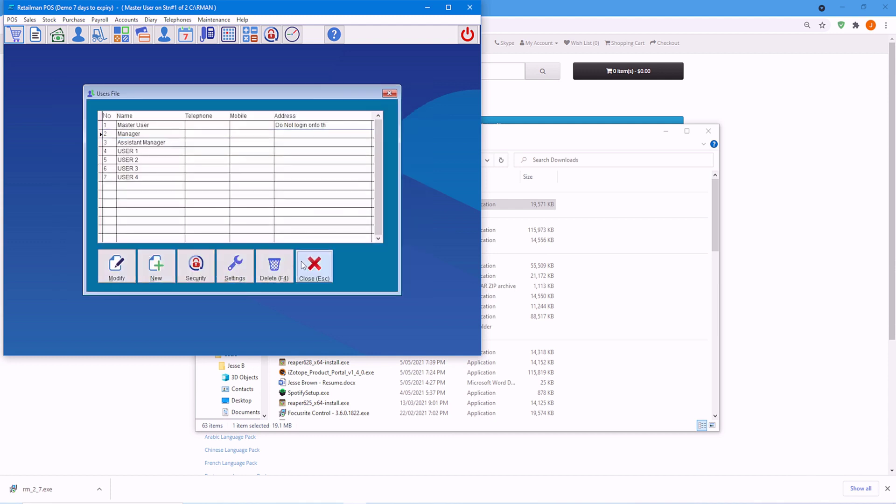
Close the user list, lock the program and log in as Manager.
{"action": "left_click", "coordinate": [302, 265]}
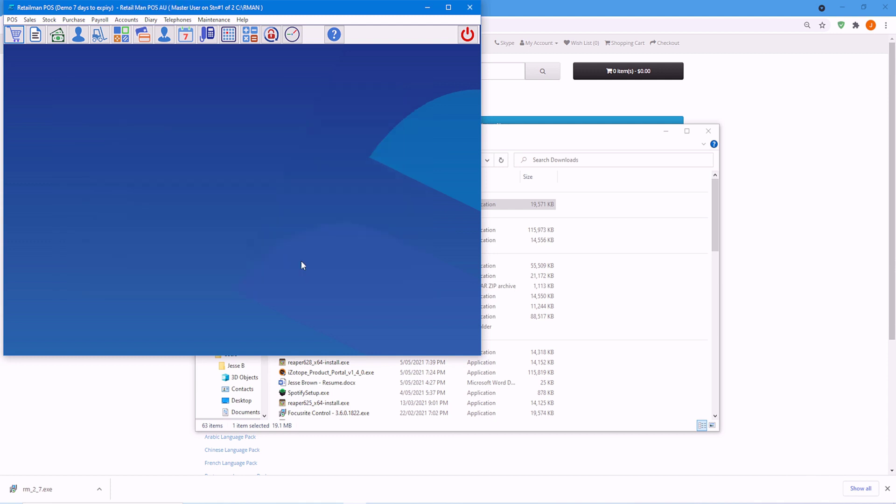
{"action": "left_click", "coordinate": [271, 34]}
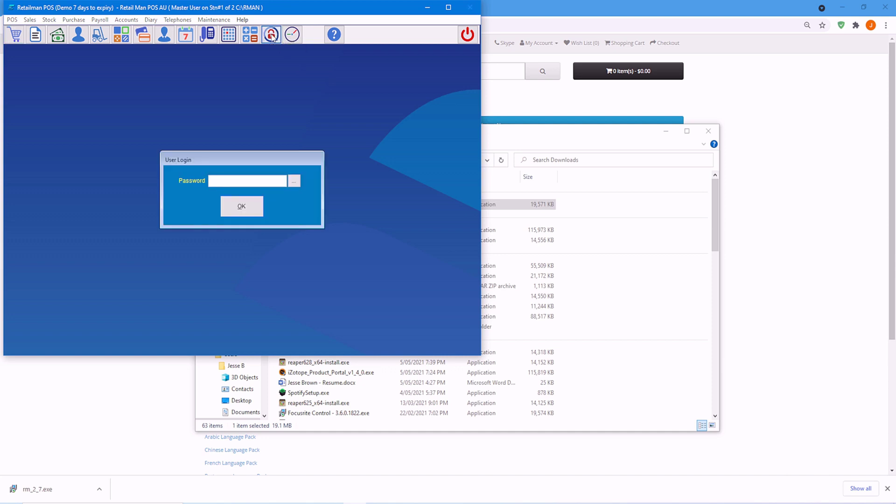
{"action": "type", "text": "*"}
{"action": "left_click", "coordinate": [243, 210]}
{"action": "left_click", "coordinate": [242, 210]}
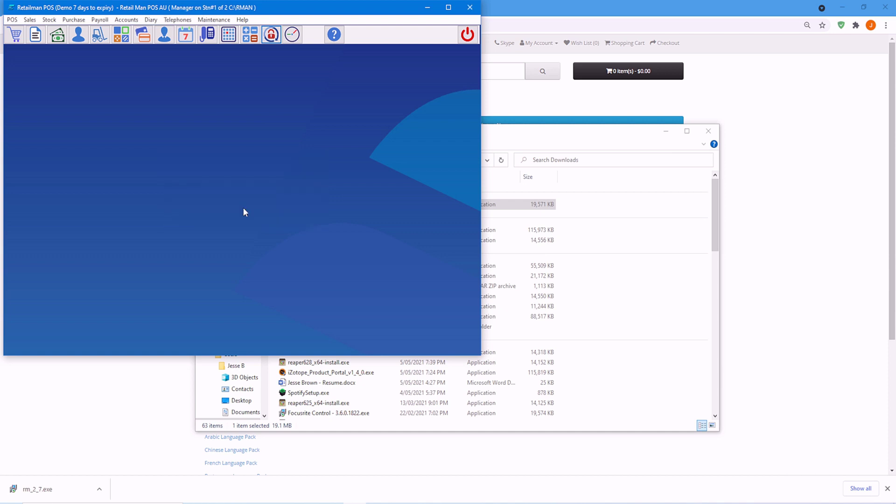
Browse the Maintenance, Diary, POS and Purchase menus as Manager, then log back in as Master User.
{"action": "left_click", "coordinate": [213, 19]}
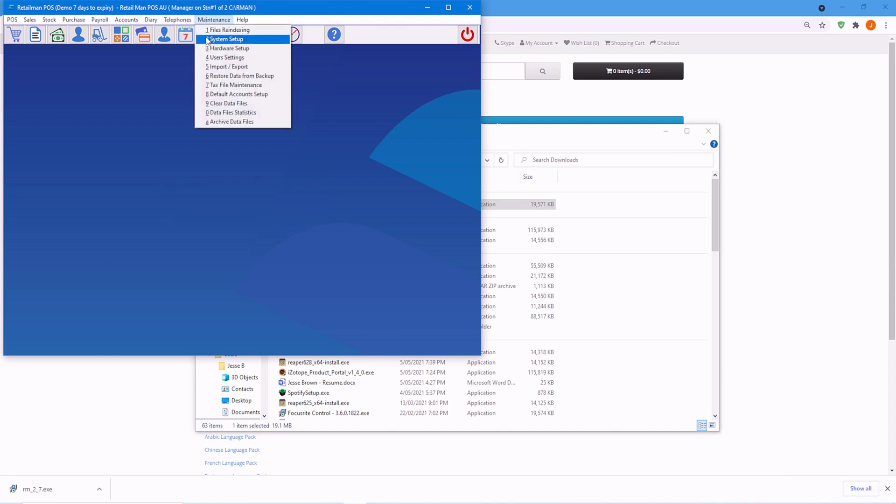
{"action": "left_click", "coordinate": [152, 19]}
{"action": "left_click", "coordinate": [418, 51]}
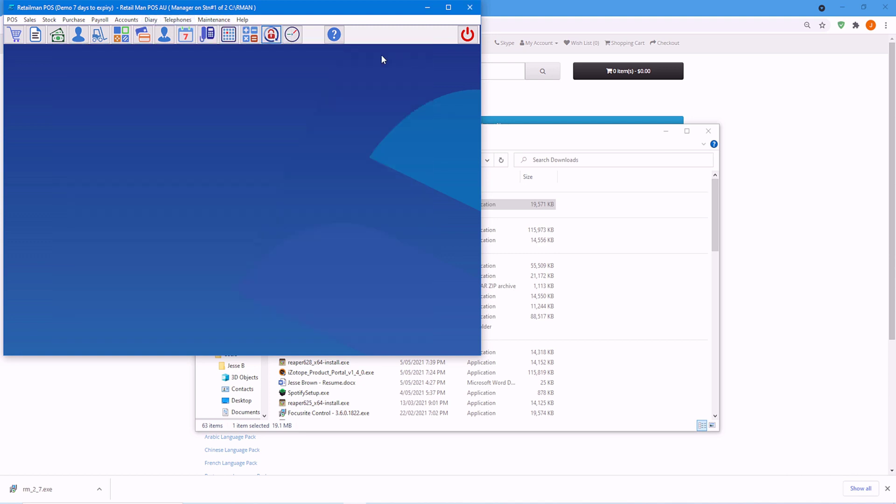
{"action": "left_click", "coordinate": [12, 20]}
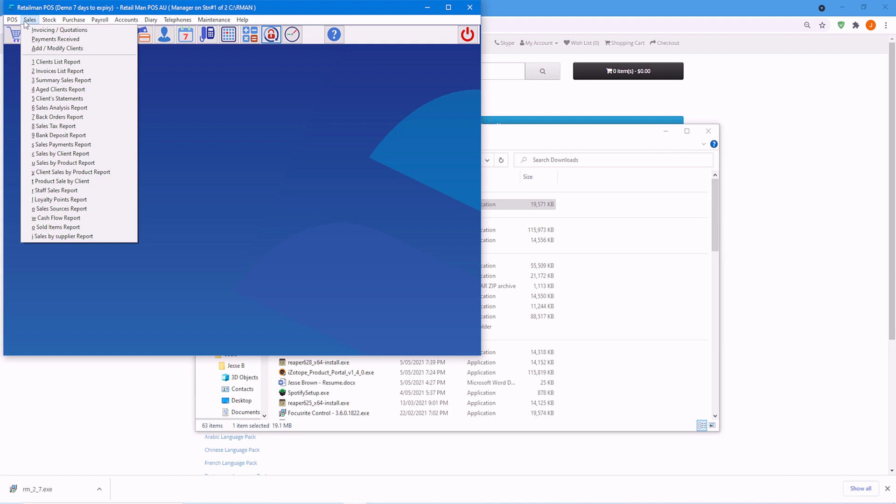
{"action": "left_click", "coordinate": [72, 21]}
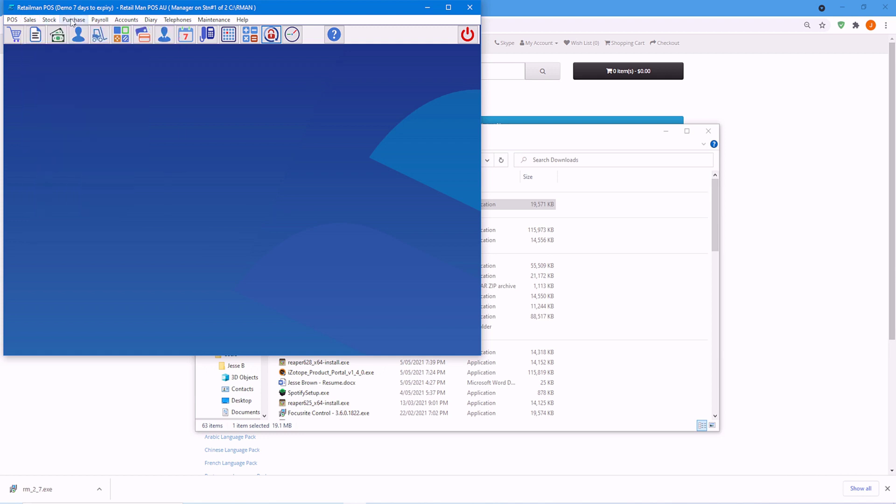
{"action": "left_click", "coordinate": [271, 35]}
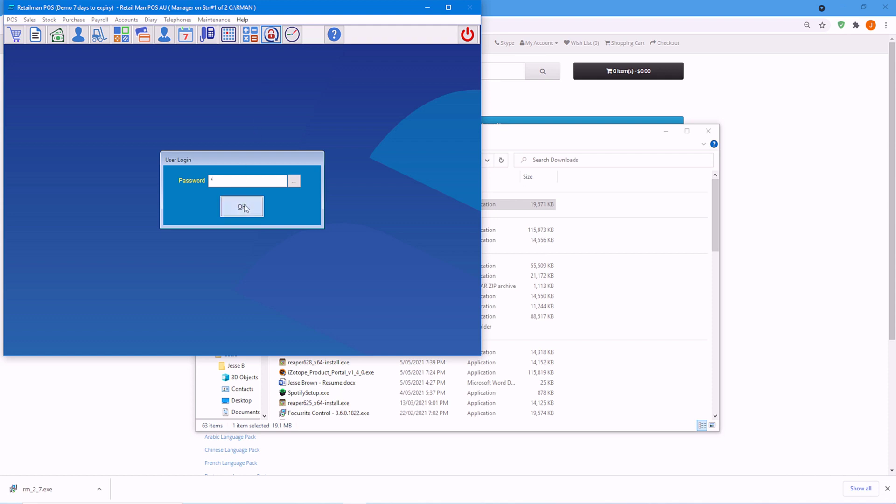
{"action": "left_click", "coordinate": [241, 206]}
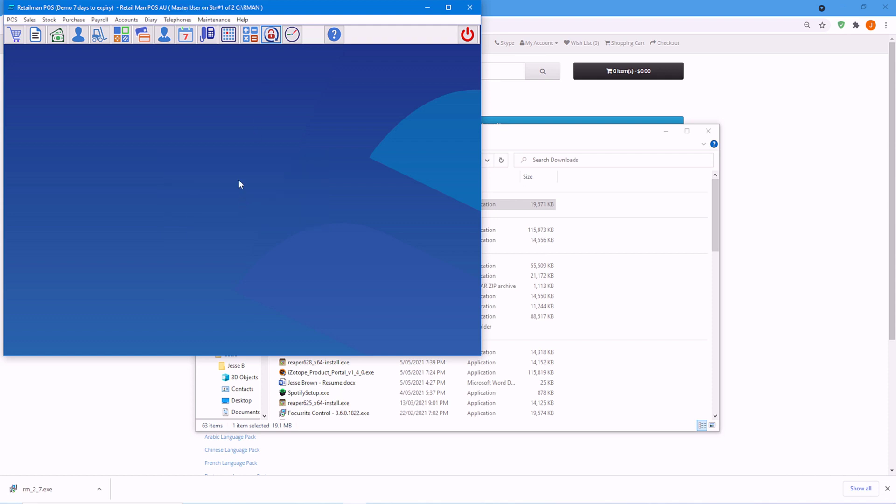
Return to the Users File list and select the USER 1 entry.
{"action": "left_click", "coordinate": [213, 20]}
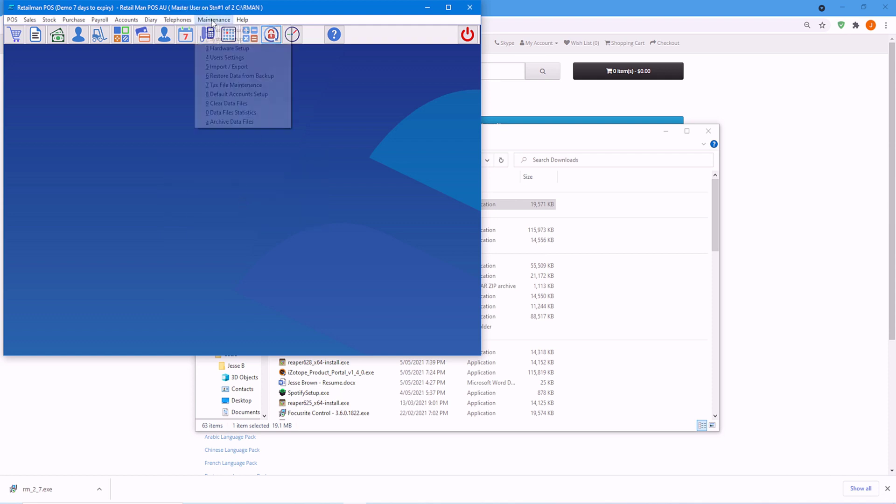
{"action": "left_click", "coordinate": [212, 58]}
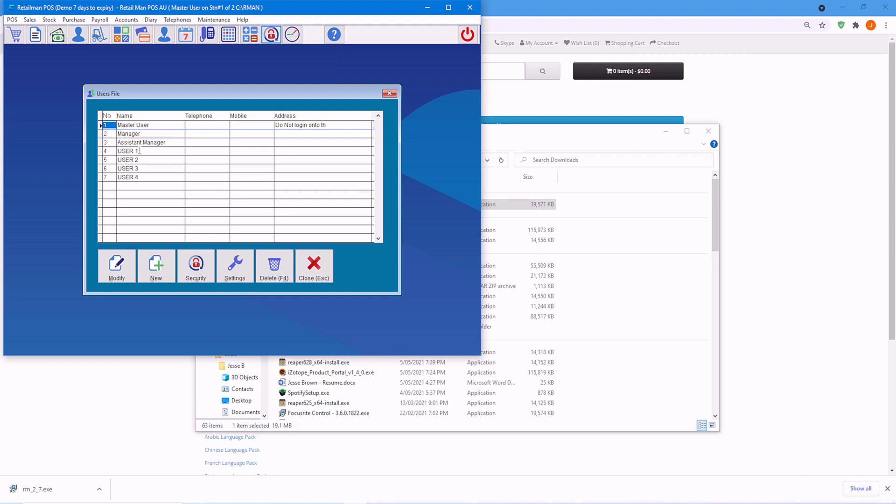
{"action": "left_click", "coordinate": [139, 151]}
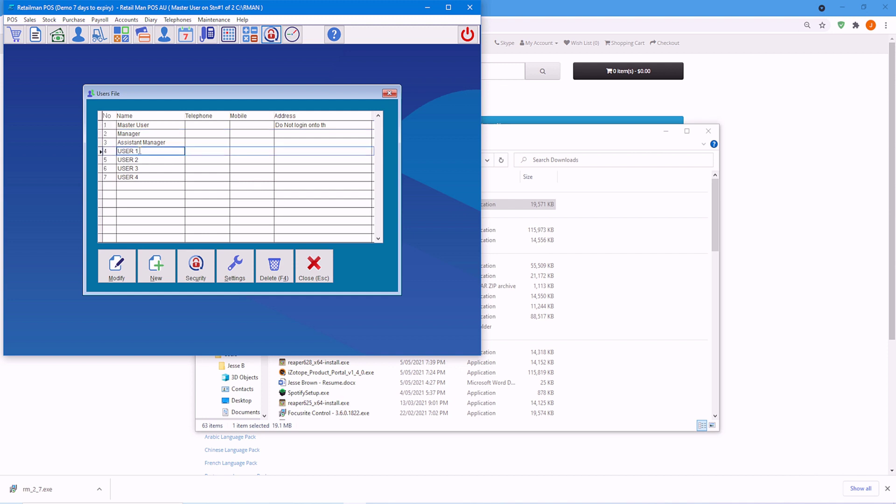
Modify USER 1, replacing its name with Jeff, and save.
{"action": "left_click", "coordinate": [117, 266]}
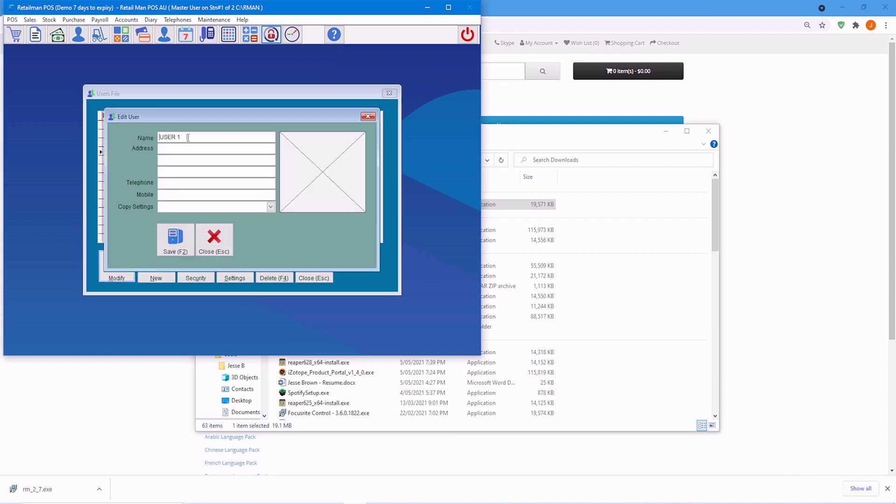
{"action": "left_click_drag", "start_coordinate": [187, 137], "coordinate": [142, 138]}
{"action": "type", "text": "Jeff"}
{"action": "left_click", "coordinate": [181, 244]}
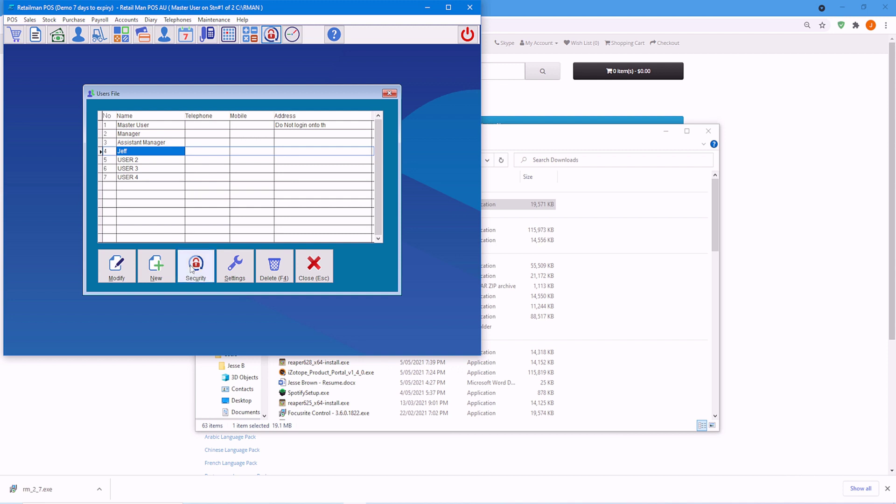
Save the password in Jeff's security settings and move on to his system settings.
{"action": "left_click", "coordinate": [192, 267]}
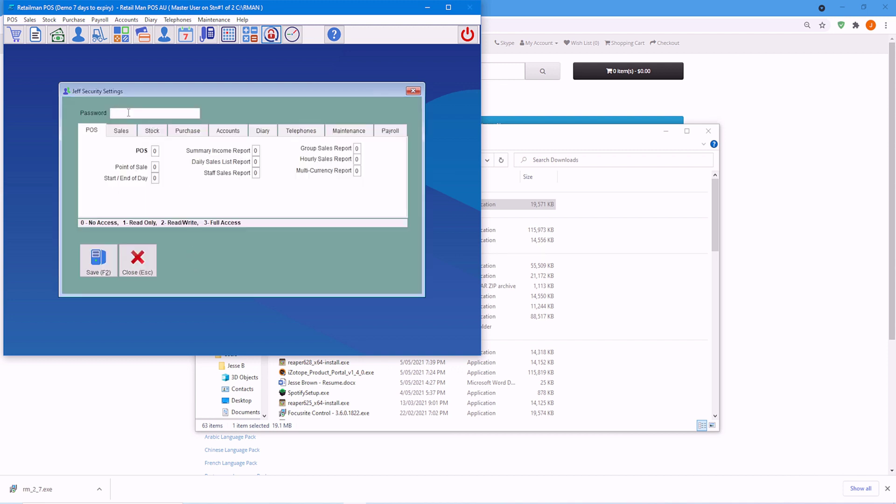
{"action": "mouse_move", "coordinate": [140, 114]}
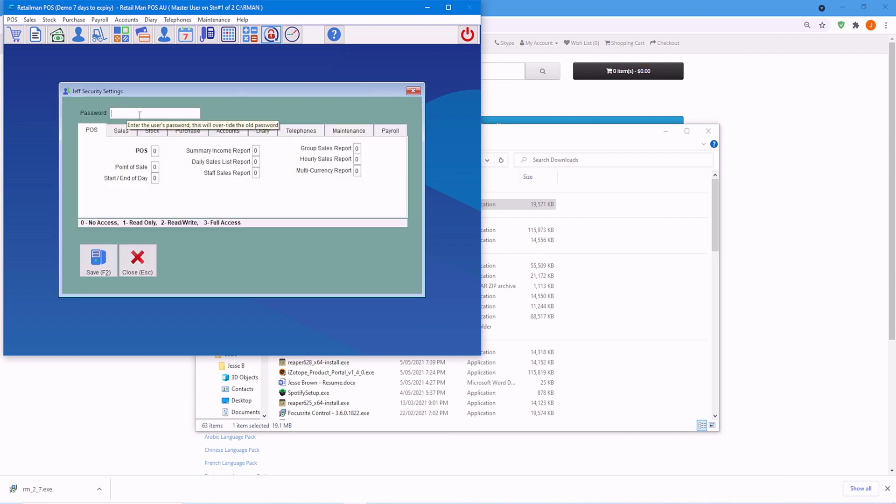
{"action": "type", "text": "1"}
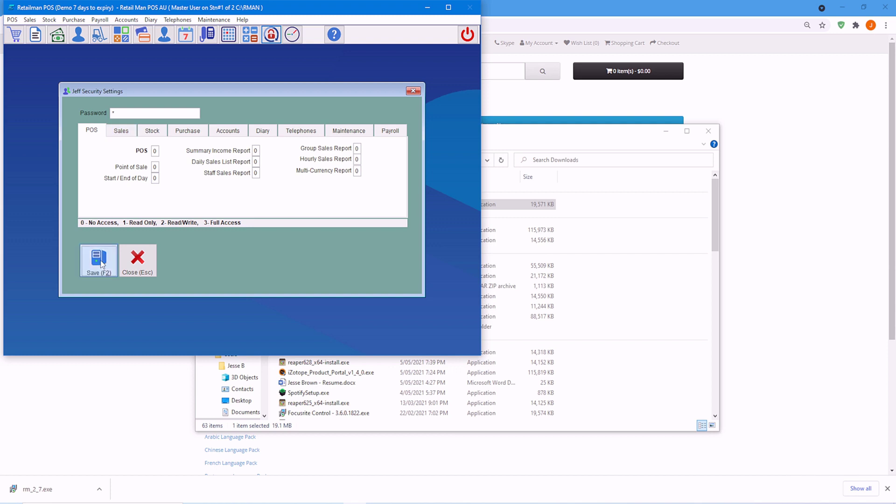
{"action": "left_click", "coordinate": [99, 262]}
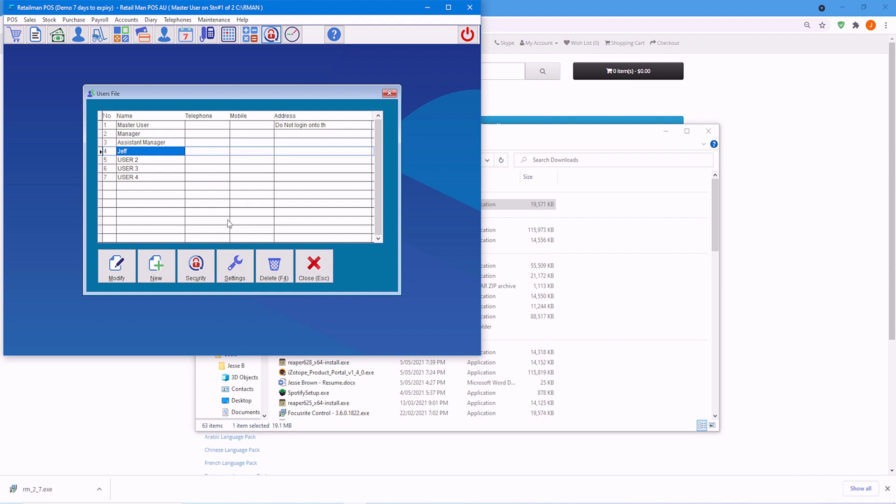
{"action": "left_click", "coordinate": [230, 270]}
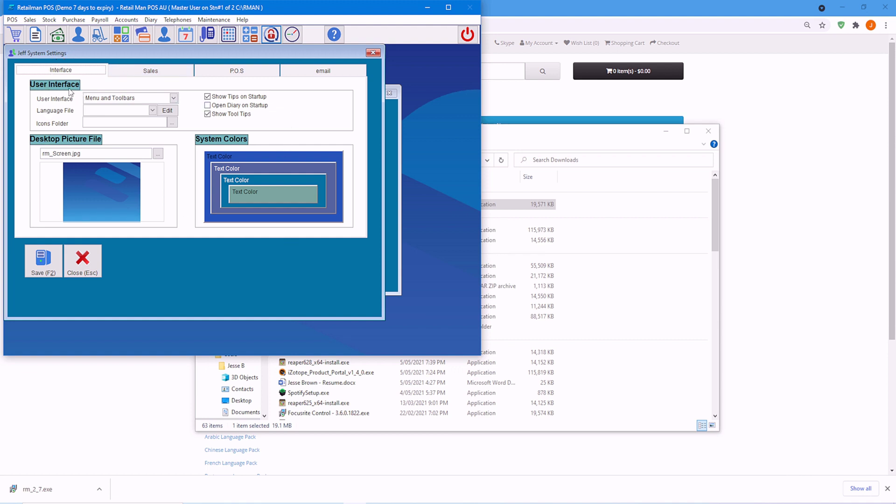
Review the Sales, POS and Email settings, then set Jeff's User Interface to Big Buttons and save.
{"action": "left_click", "coordinate": [156, 73]}
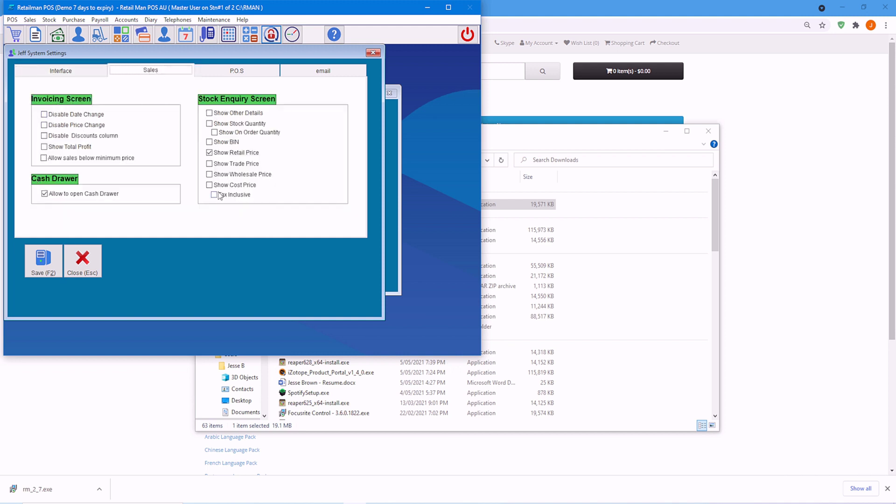
{"action": "left_click", "coordinate": [219, 72]}
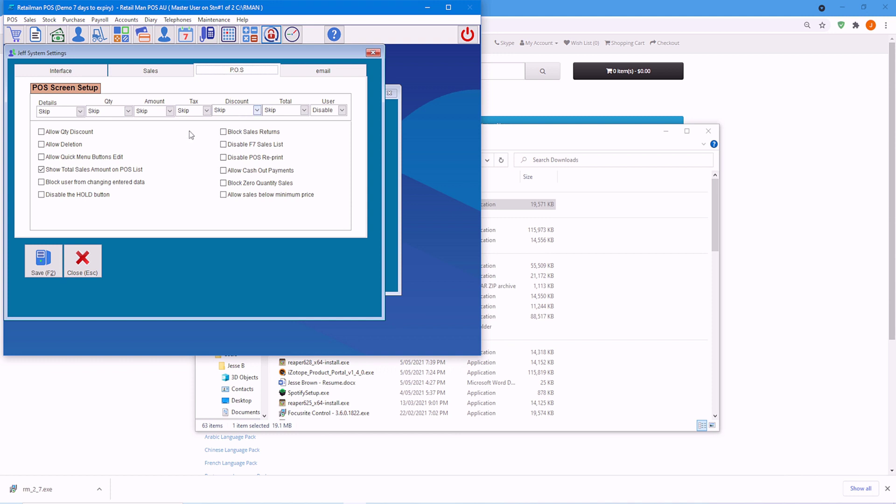
{"action": "left_click", "coordinate": [313, 75]}
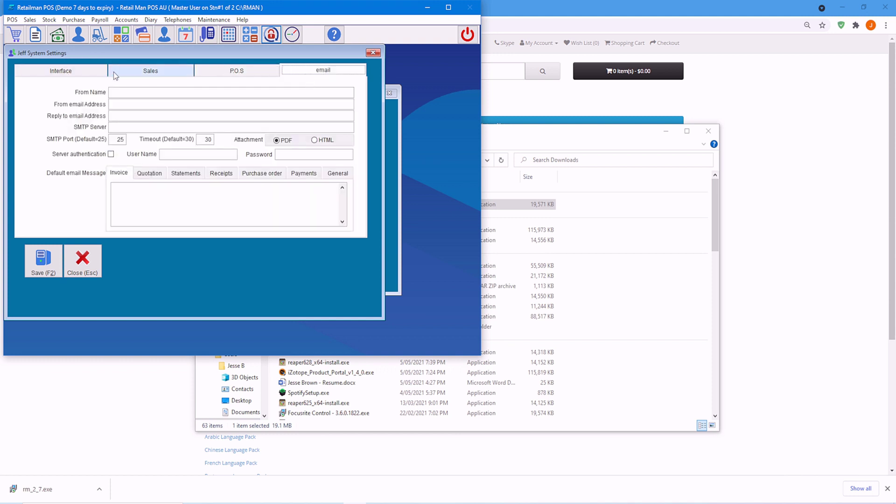
{"action": "left_click", "coordinate": [69, 75]}
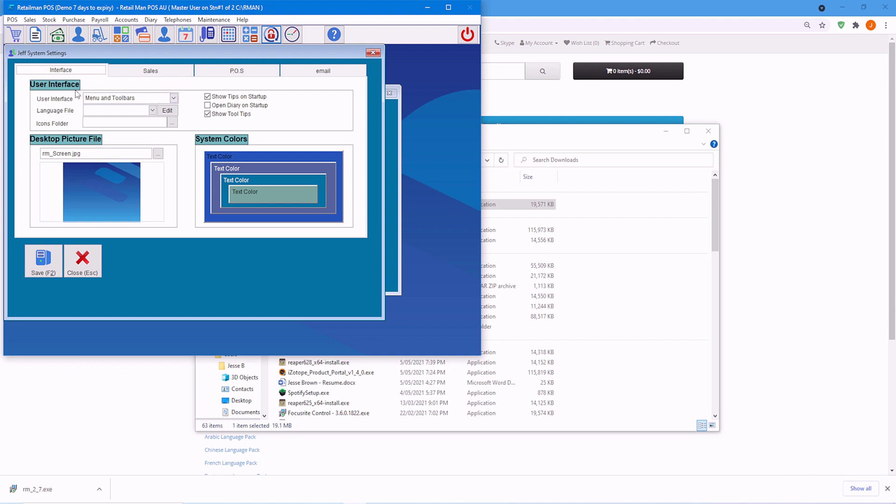
{"action": "left_click", "coordinate": [174, 98]}
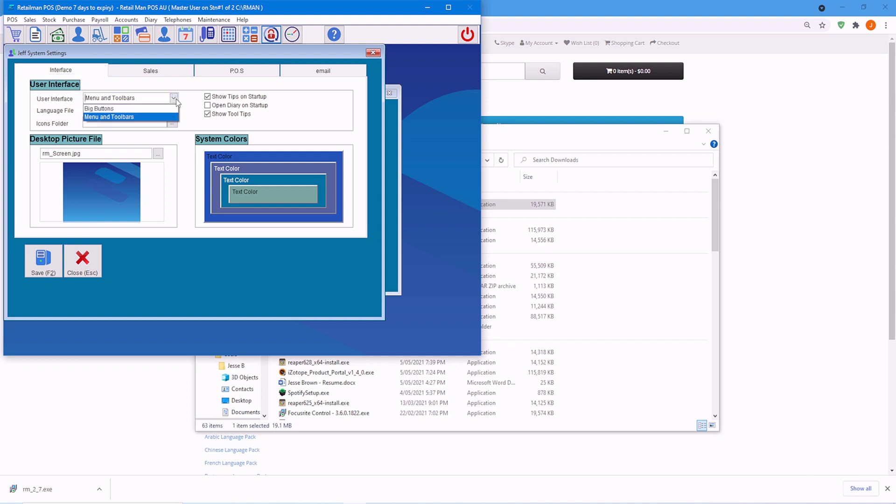
{"action": "left_click", "coordinate": [163, 110]}
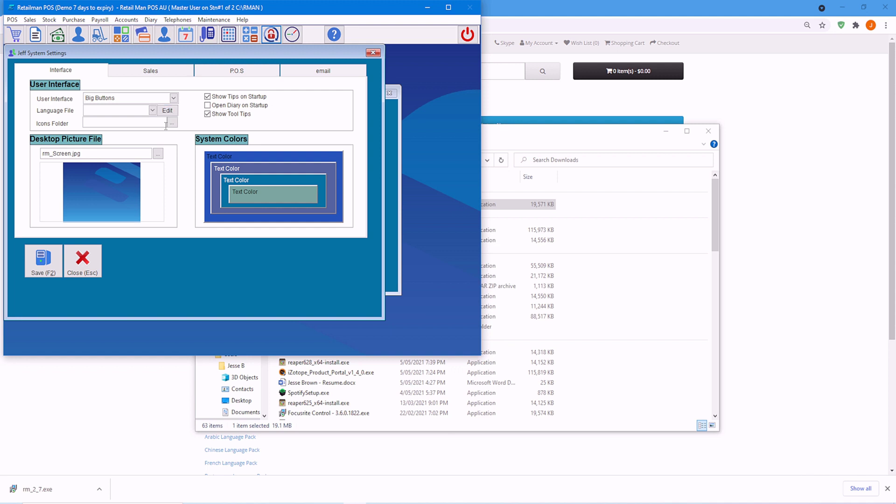
{"action": "left_click", "coordinate": [45, 260]}
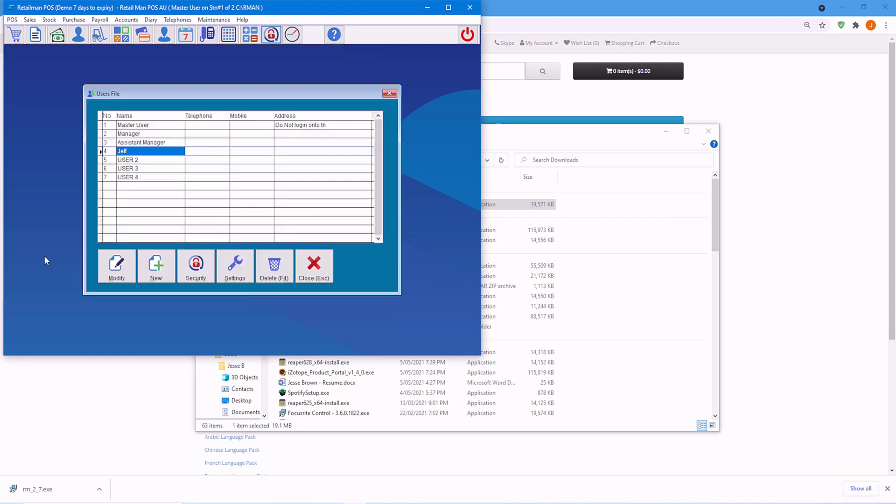
Close the Users File and log in as Jeff with his password.
{"action": "left_click", "coordinate": [312, 278]}
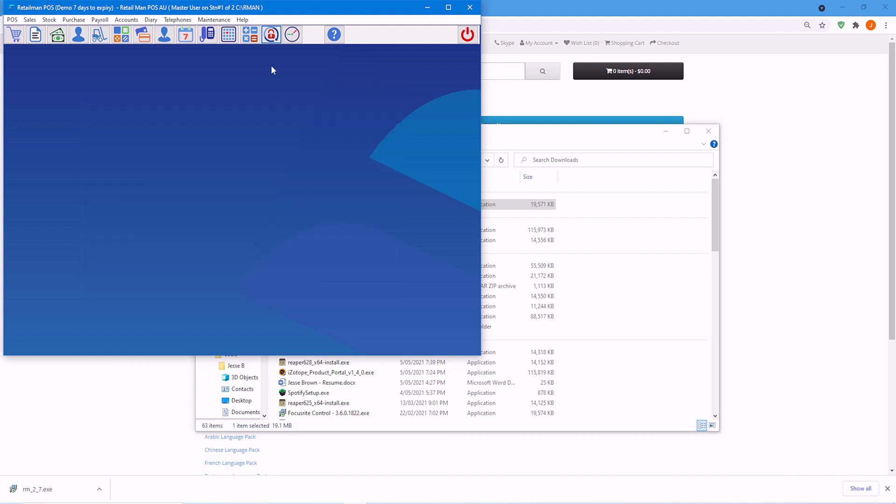
{"action": "left_click", "coordinate": [271, 34]}
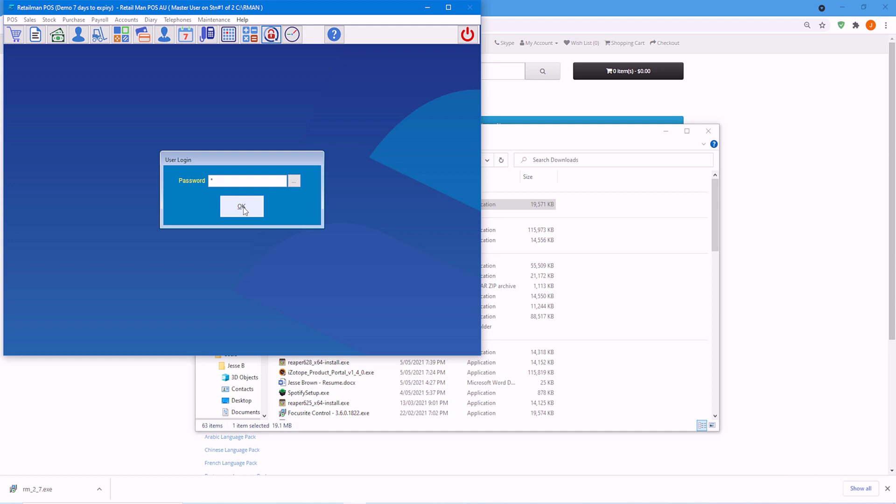
{"action": "left_click", "coordinate": [241, 207]}
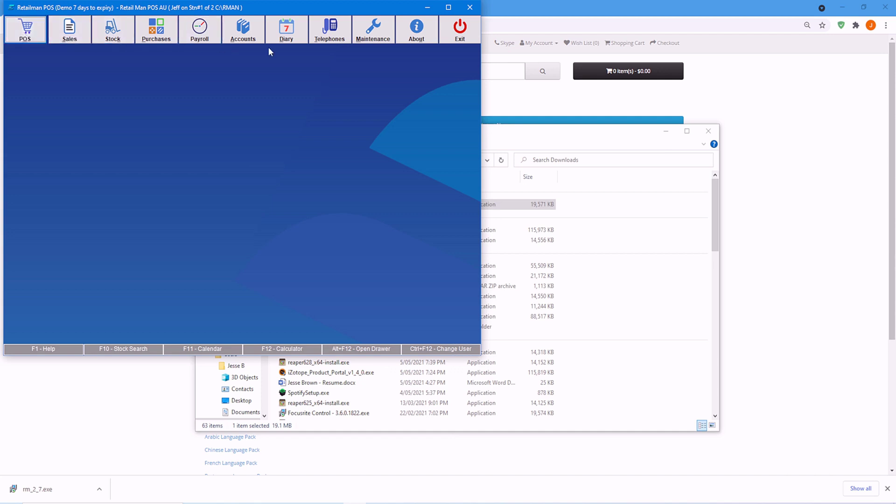
Try POS and Sales as Jeff and dismiss both Access Denied warnings.
{"action": "left_click", "coordinate": [31, 37]}
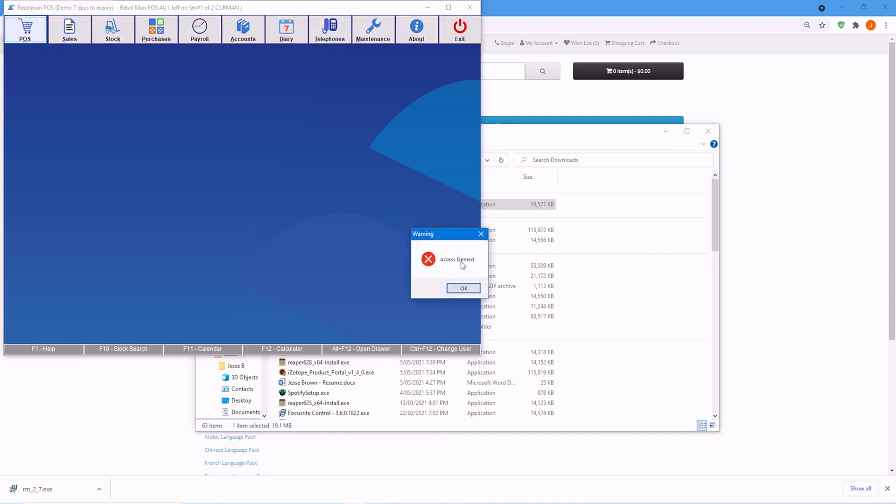
{"action": "left_click", "coordinate": [465, 288]}
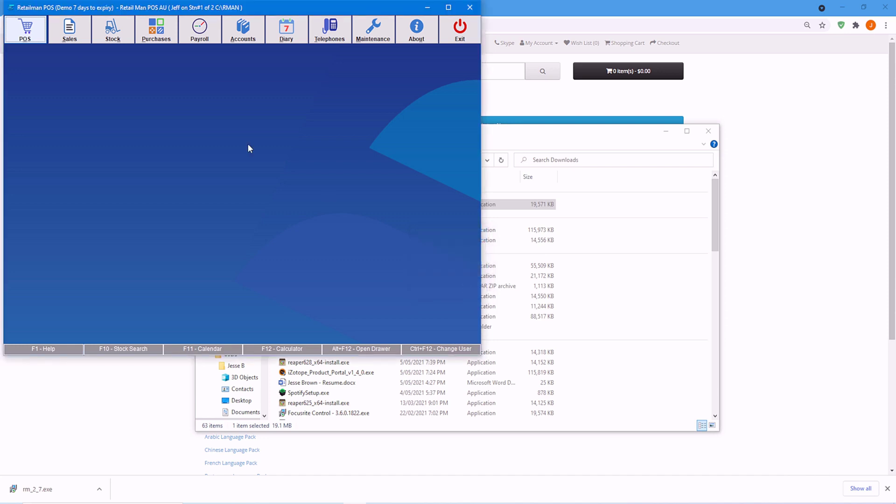
{"action": "key", "text": "Tab"}
{"action": "key", "text": "Return"}
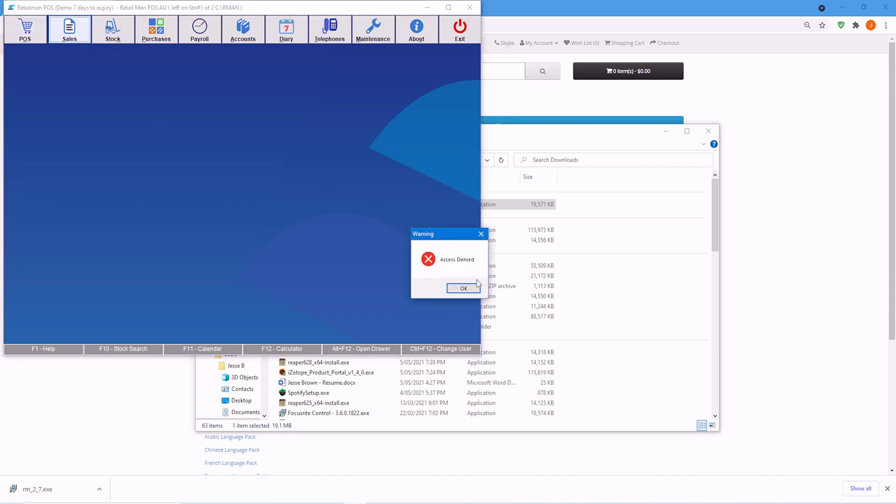
{"action": "left_click", "coordinate": [475, 286]}
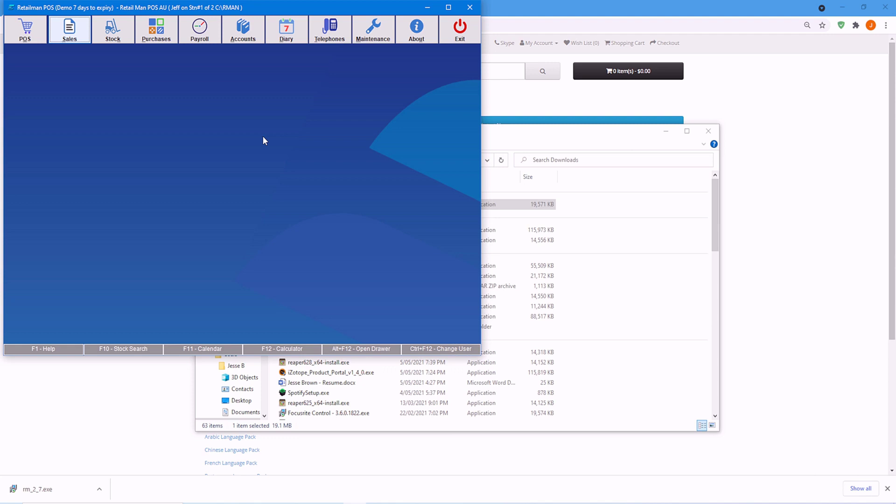
Browse the help topics Introduction, First Time Installation, LAN installation and Upgrading.
{"action": "key", "text": "F1"}
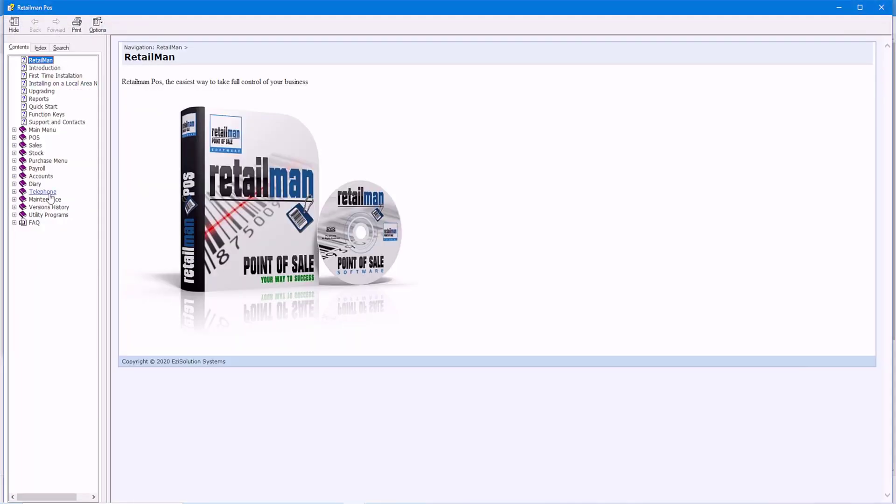
{"action": "left_click", "coordinate": [38, 67]}
{"action": "left_click", "coordinate": [43, 76]}
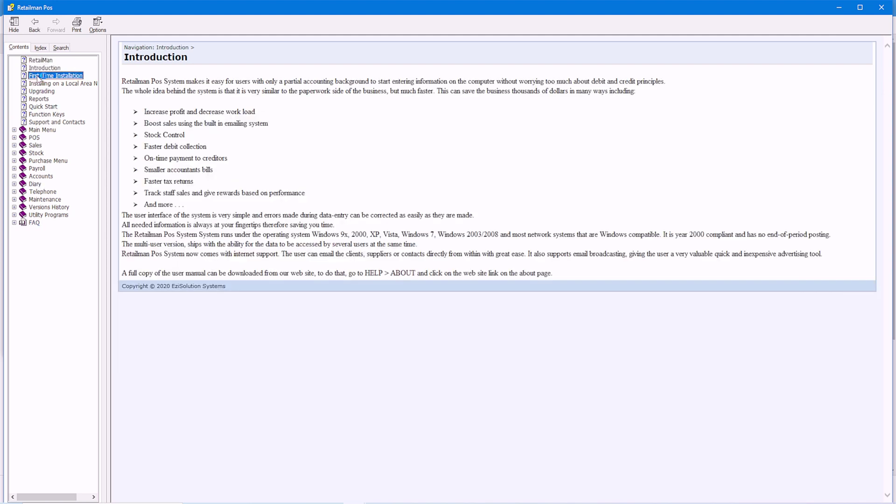
{"action": "left_click", "coordinate": [39, 84]}
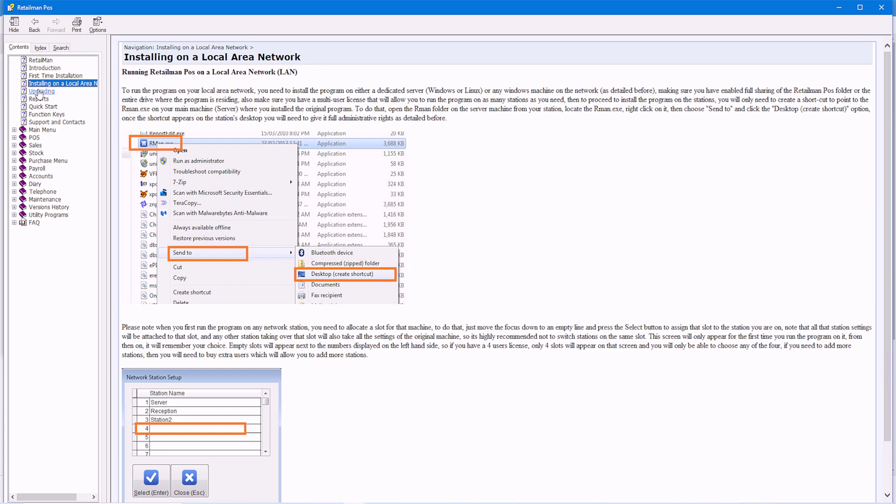
{"action": "left_click", "coordinate": [41, 91]}
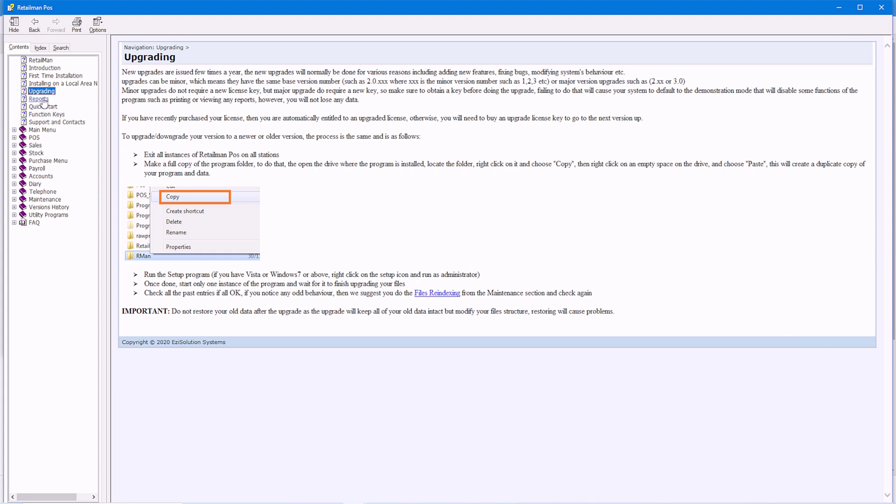
Expand the FAQ and read Barcode Printing and the 'Cannot load 32-bit DLL repinv3.frx' article.
{"action": "left_click", "coordinate": [15, 223]}
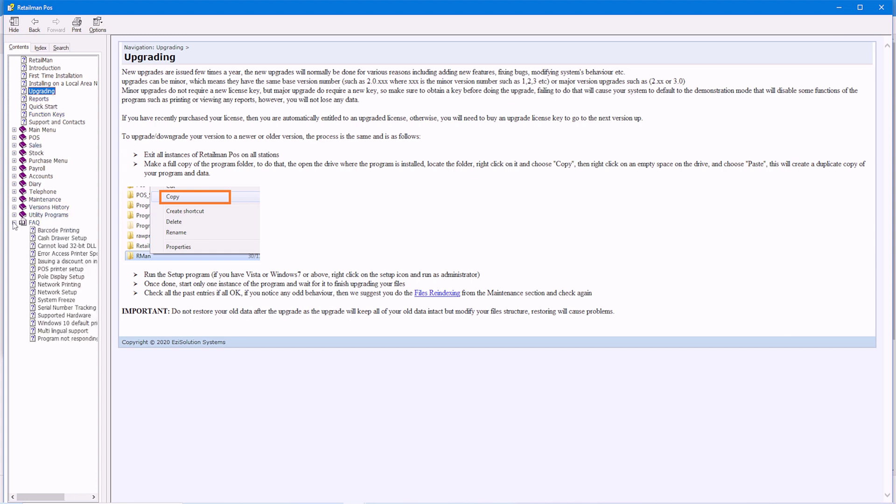
{"action": "left_click", "coordinate": [34, 223]}
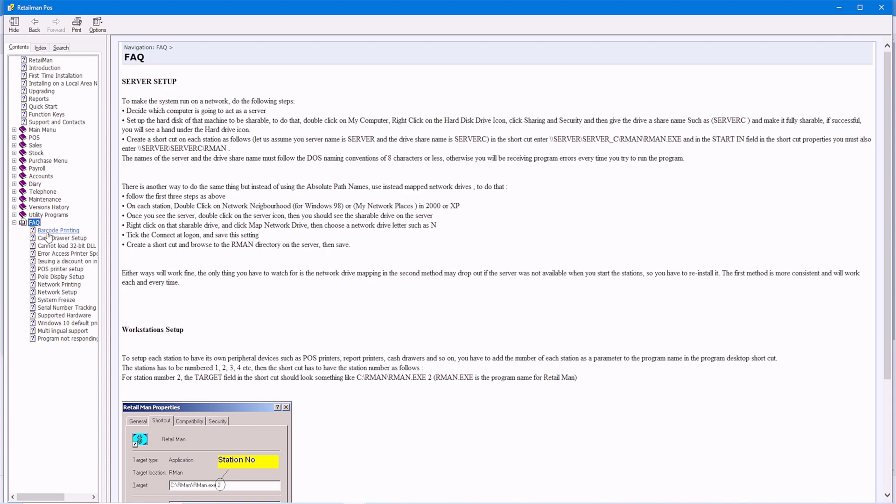
{"action": "left_click", "coordinate": [50, 231]}
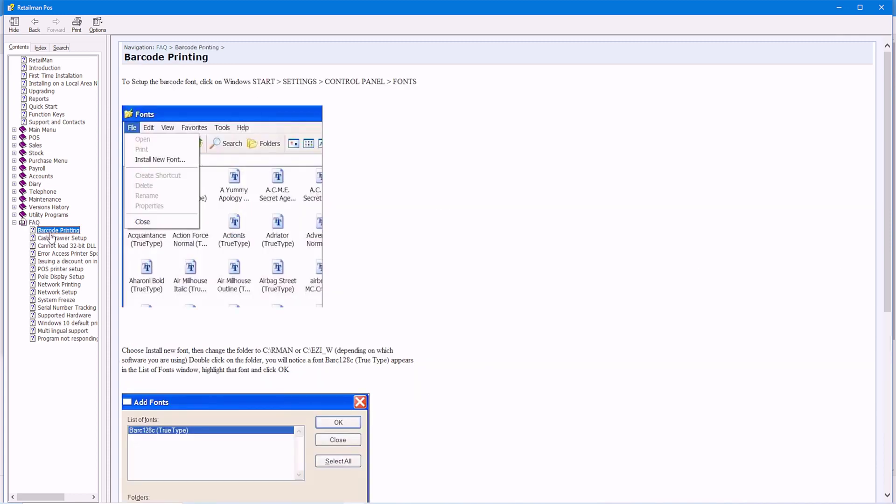
{"action": "left_click", "coordinate": [53, 245]}
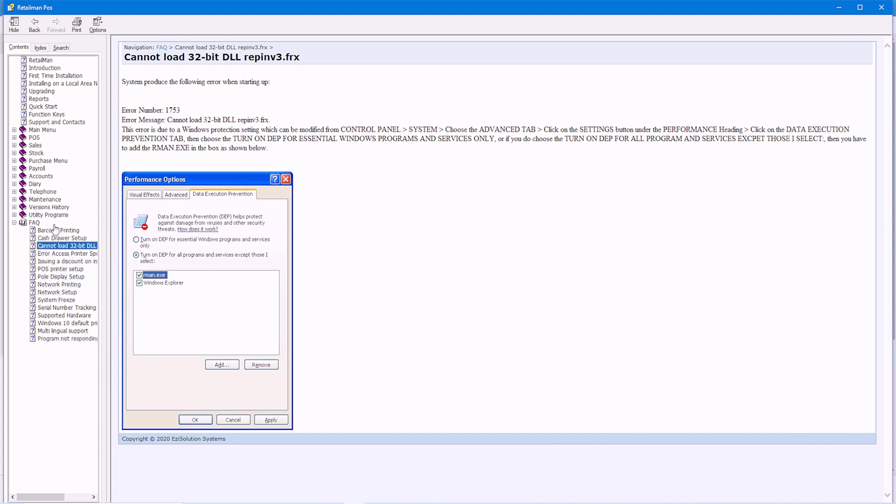
{"action": "left_click", "coordinate": [62, 48]}
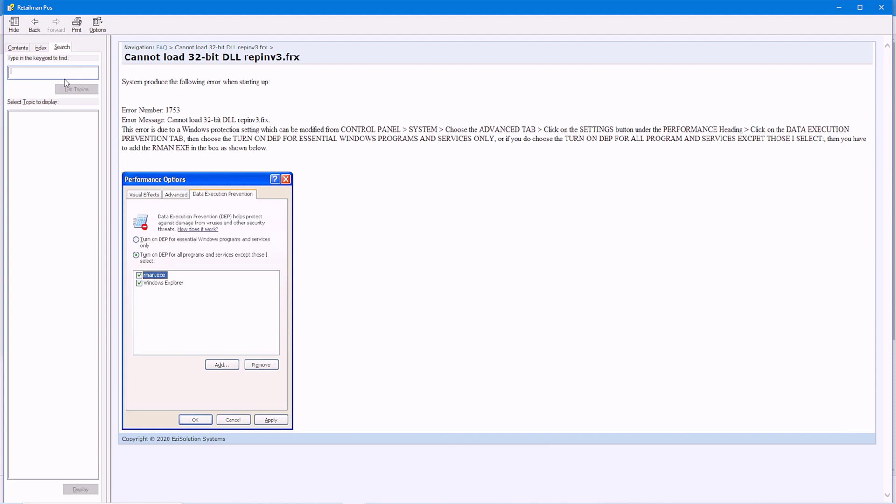
{"action": "type", "text": "error"}
List help topics matching 'error' and open First Time Installation from the results.
{"action": "left_click", "coordinate": [66, 87]}
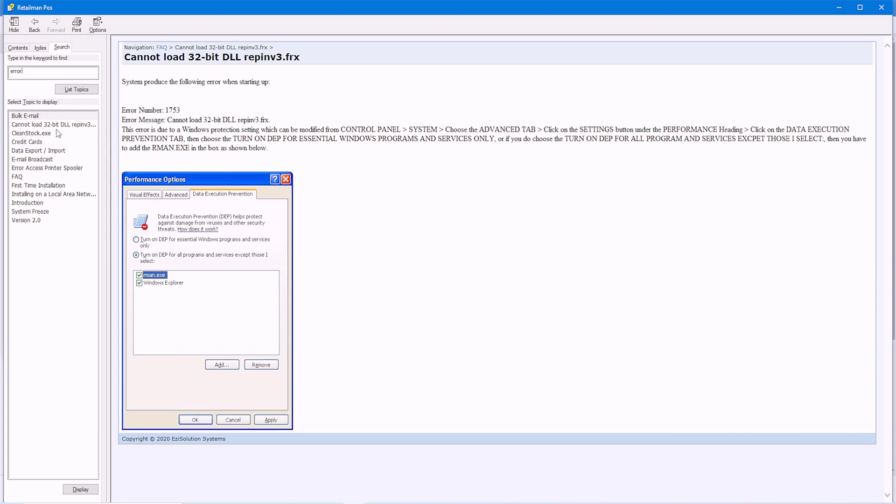
{"action": "left_click", "coordinate": [43, 185]}
{"action": "double_click", "coordinate": [43, 186]}
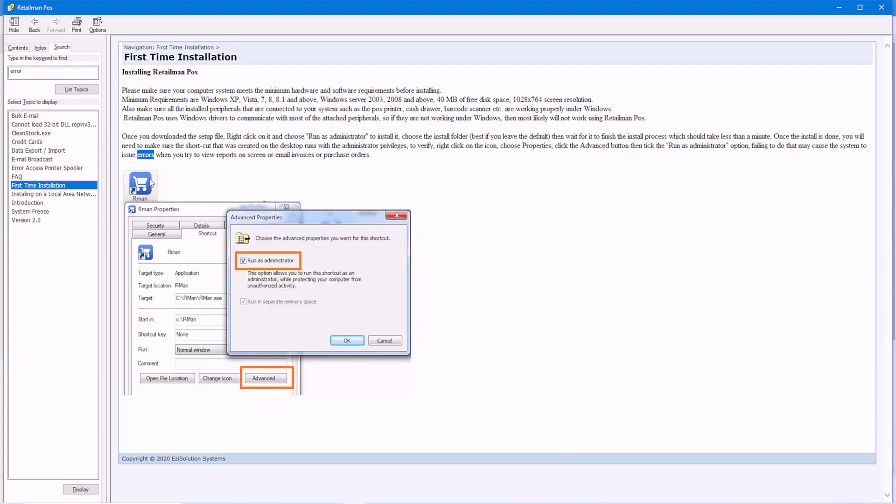